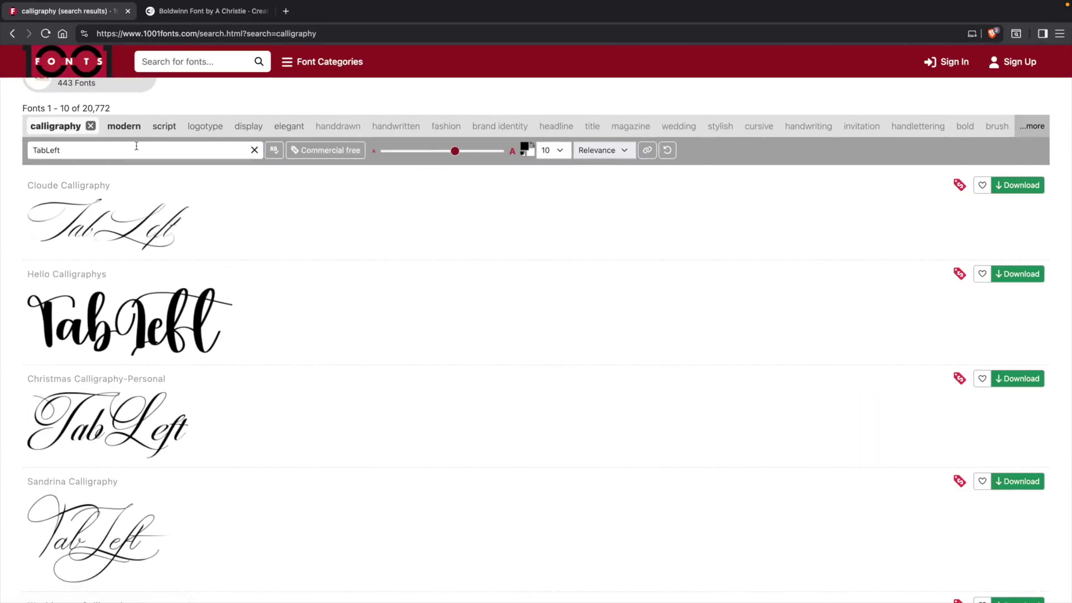
Search 1001 Fonts for 'monoline', browse the results, and switch to the Boldwinn font tab
click(90, 126)
text(monoline)
key(Return)
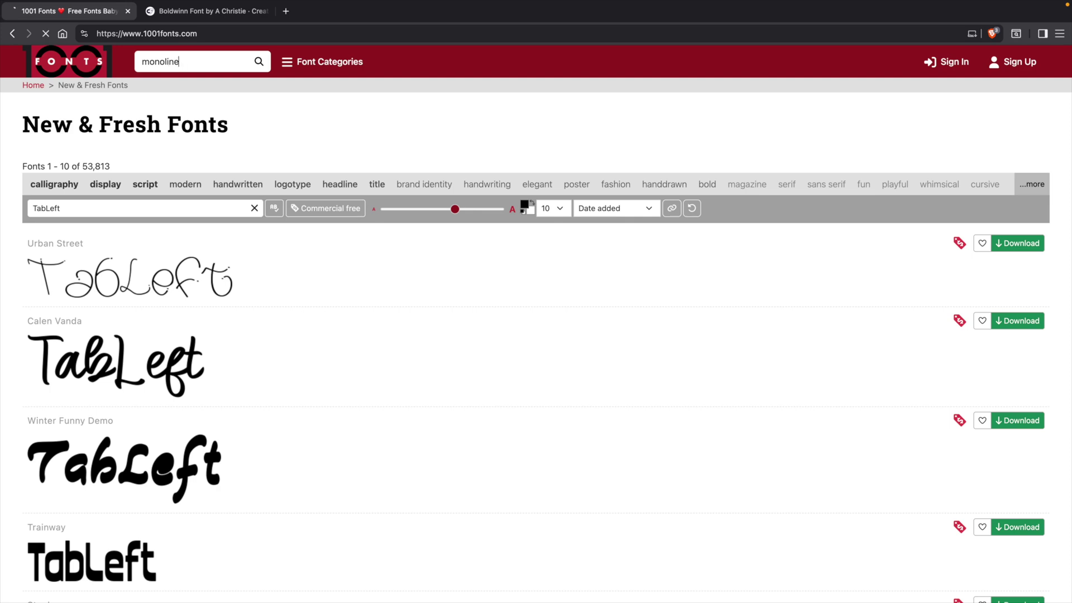
scroll(223, 339, down, 5)
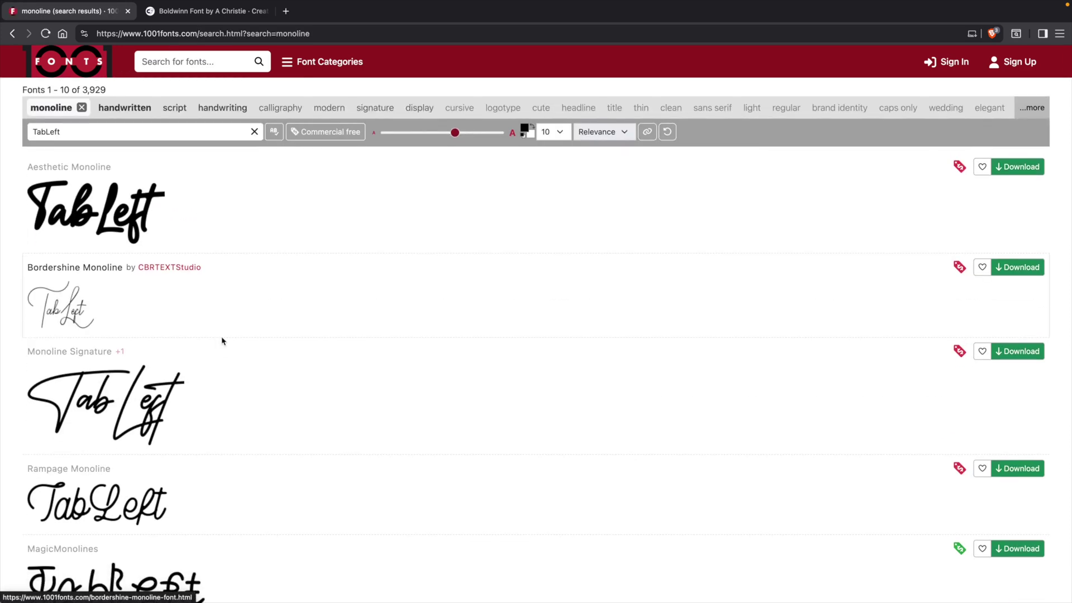
scroll(223, 340, down, 1)
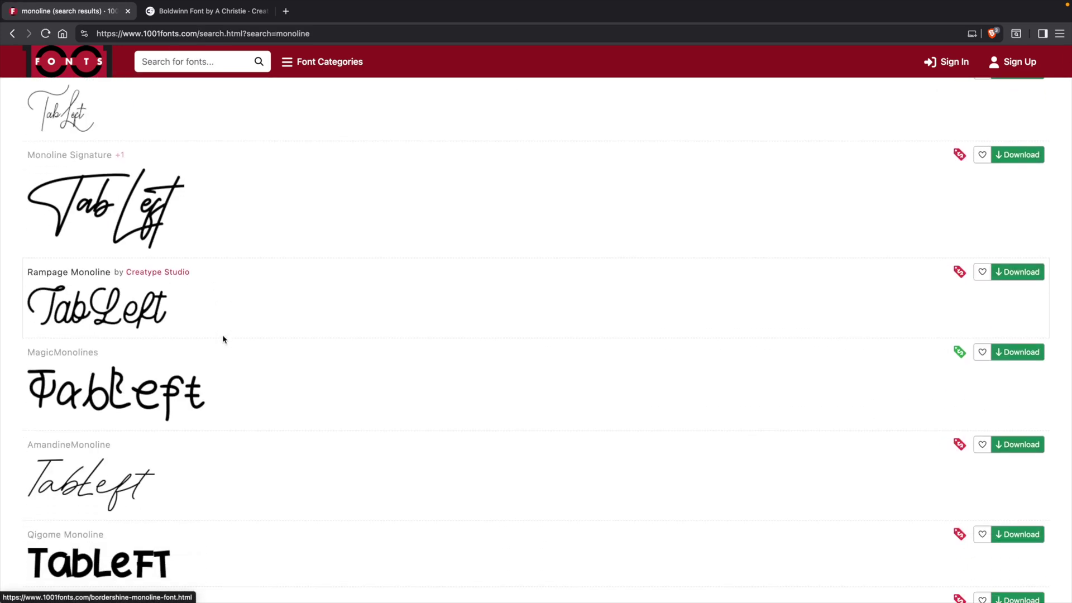
scroll(223, 339, down, 12)
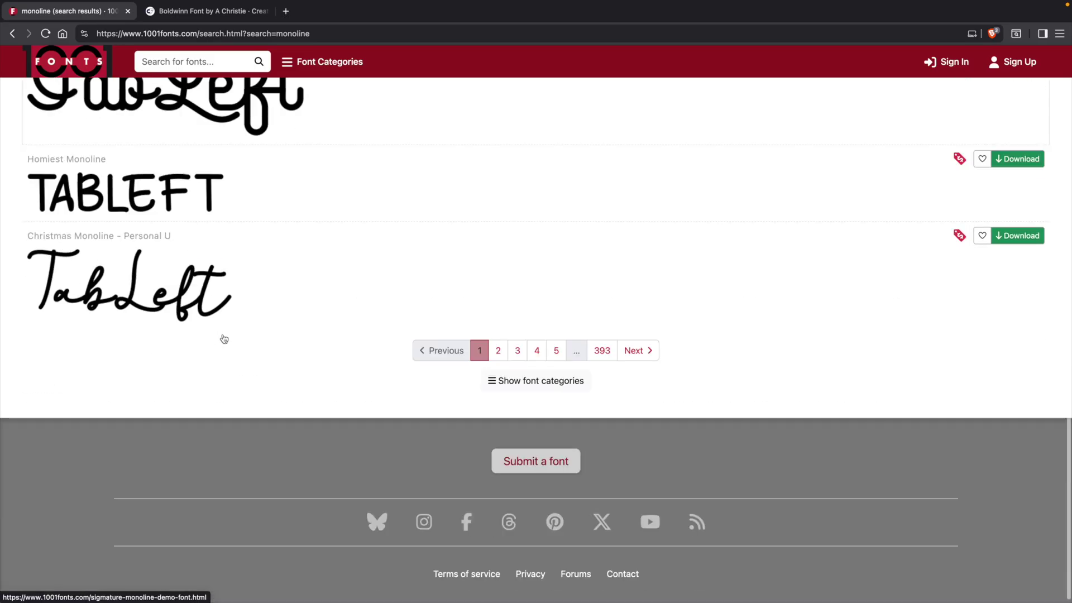
scroll(224, 339, up, 5)
click(199, 19)
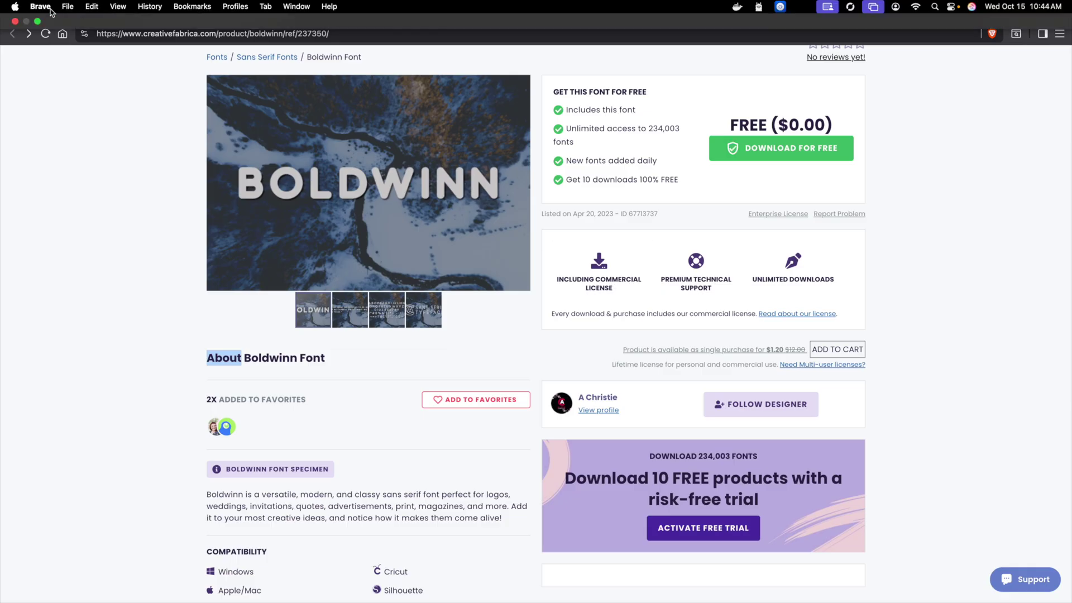
Return to the 1001 Fonts monoline search results tab
click(70, 11)
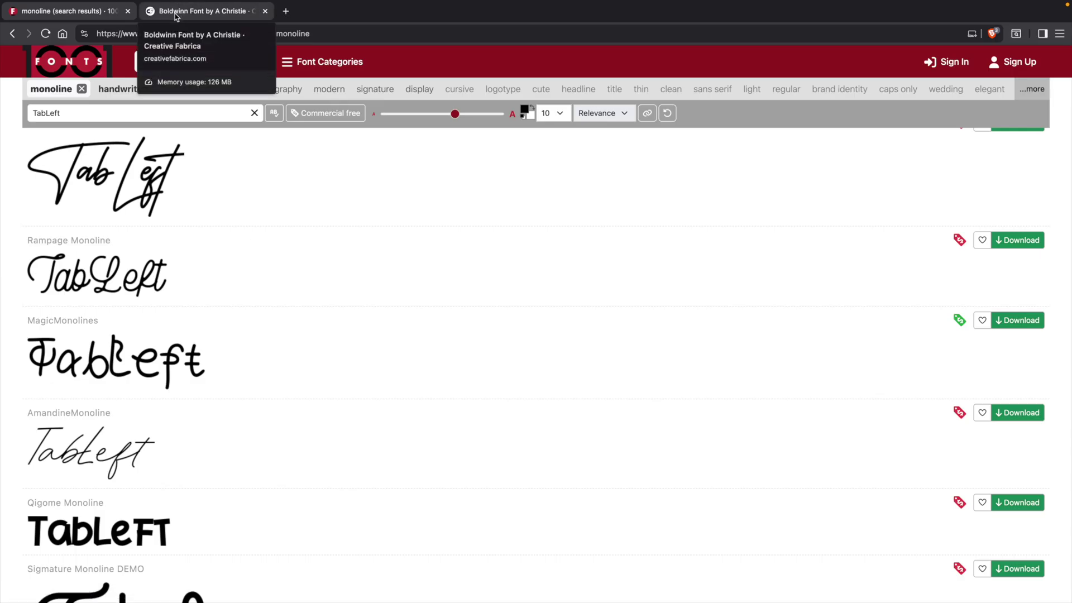
Back in Fusion, set the SUBSCRIBE text font to Times New Roman and make it bold
key(ctrl+Right)
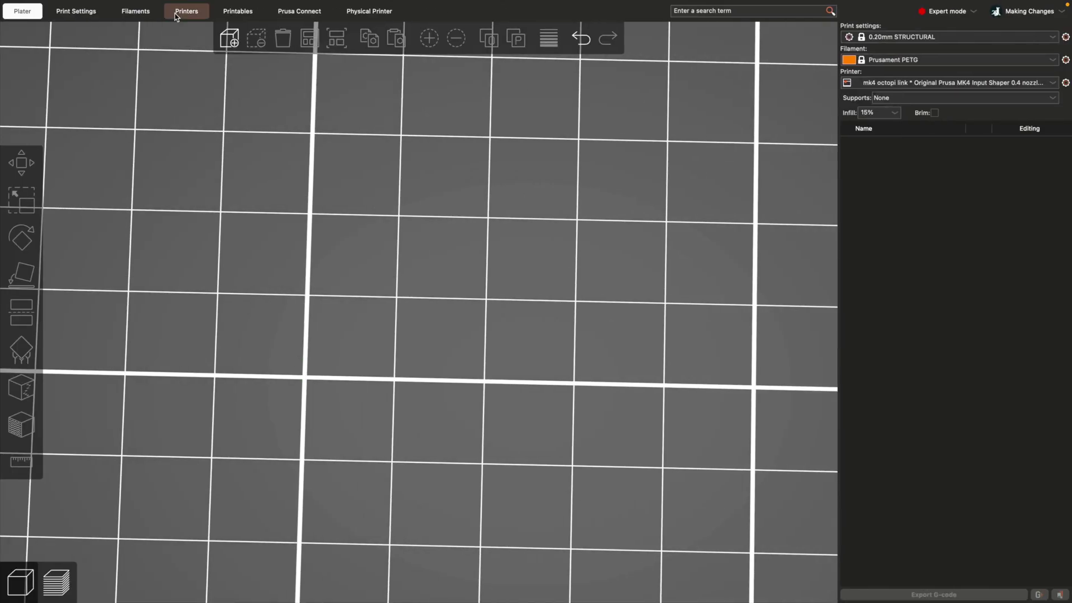
key(ctrl+Right)
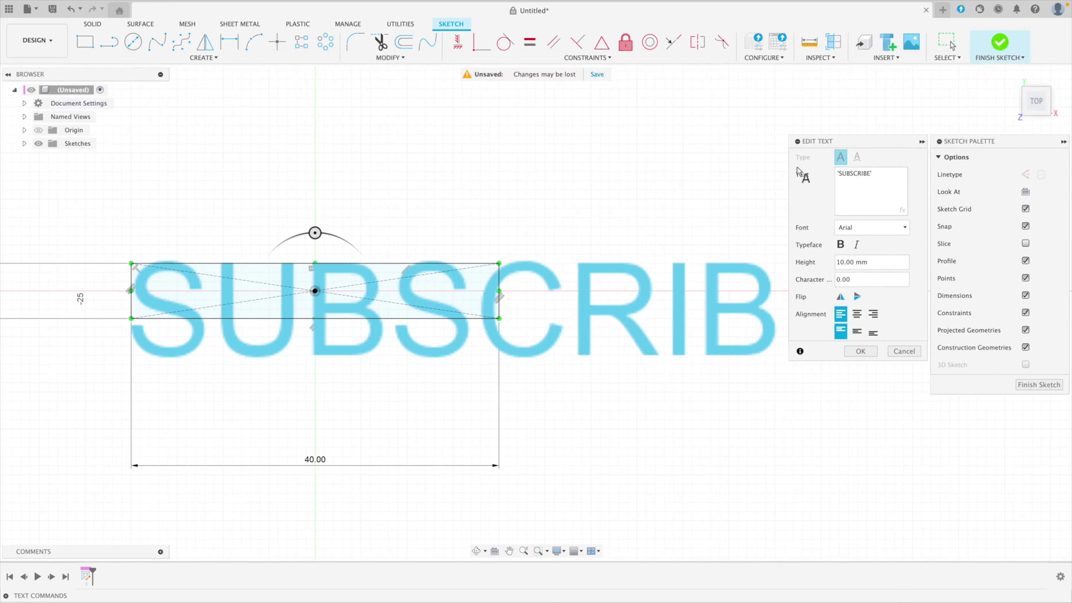
click(854, 229)
text(times)
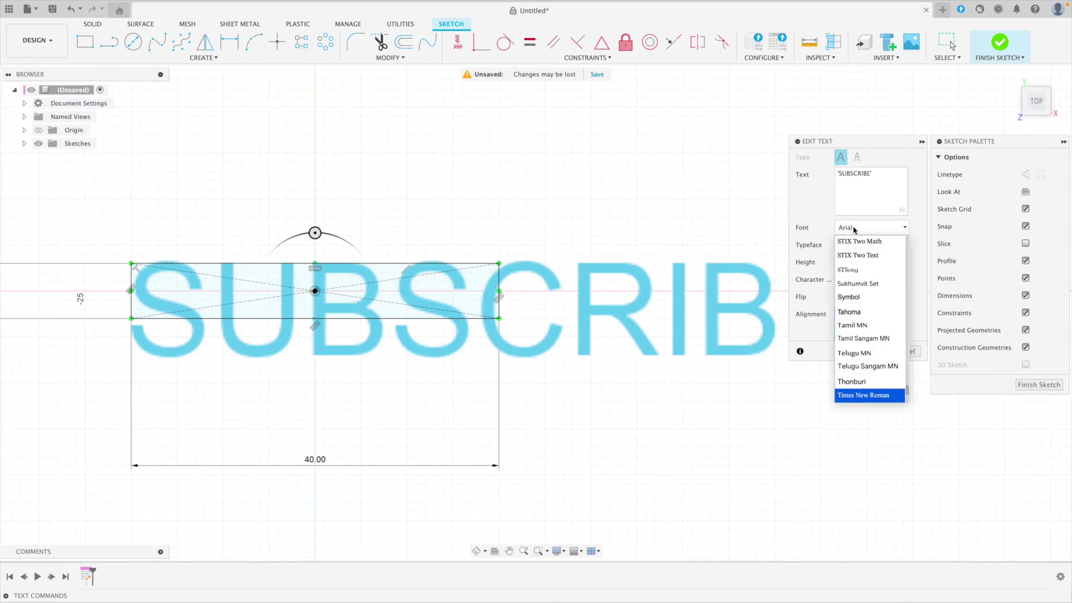
key(Return)
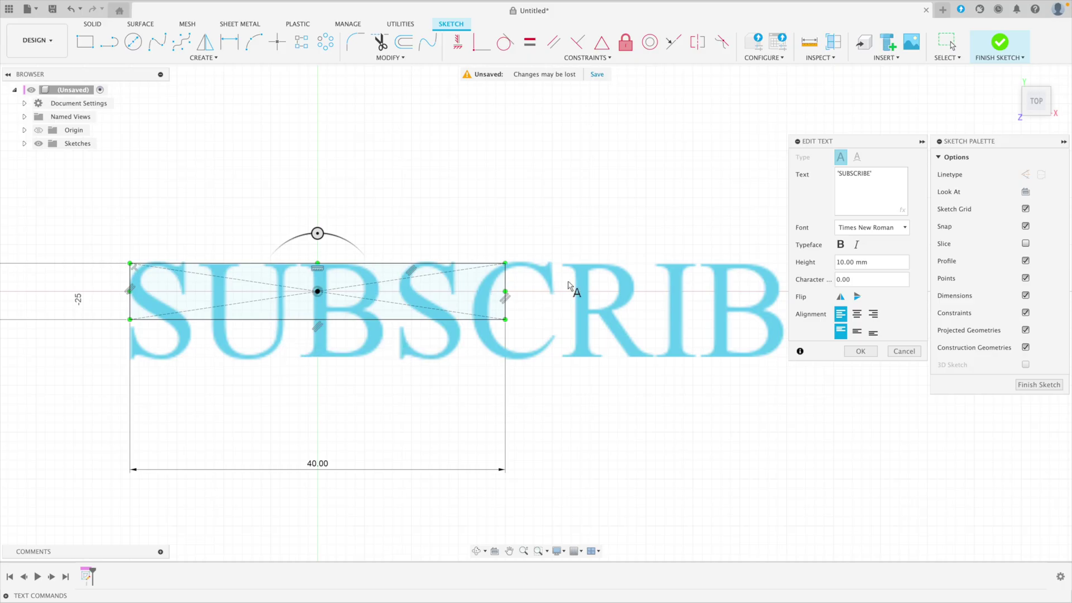
click(841, 246)
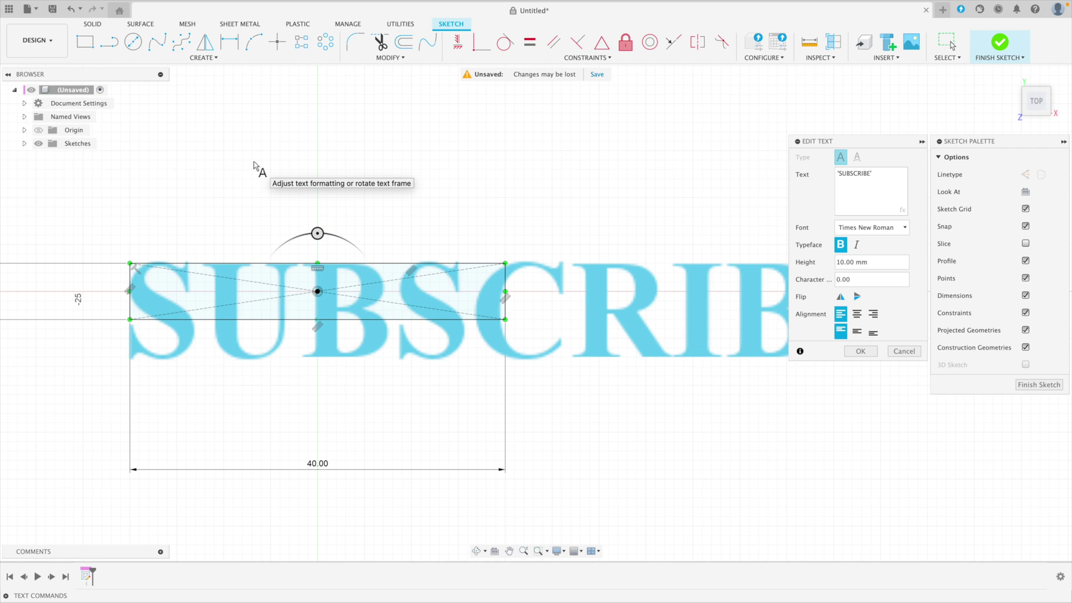
Pick Arial from the font list for the bold SUBSCRIBE text
click(882, 228)
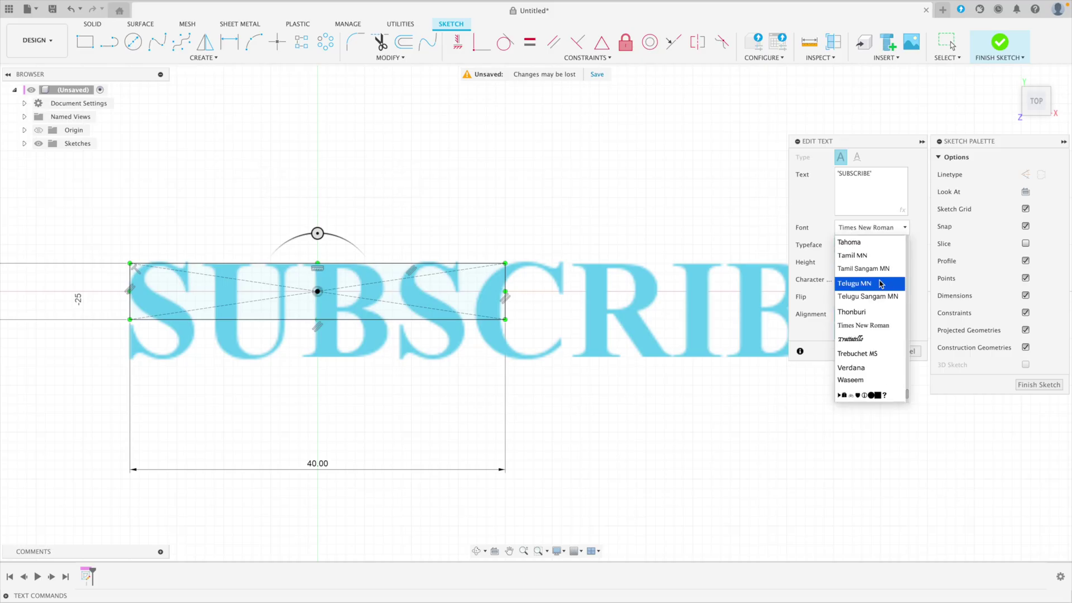
scroll(881, 288, up, 15)
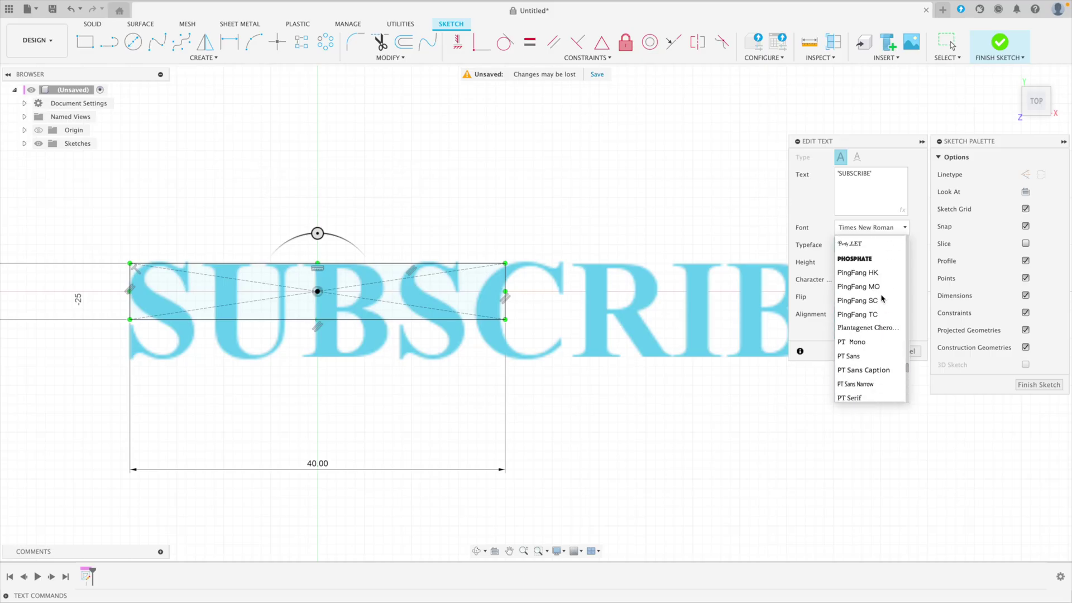
scroll(883, 299, up, 15)
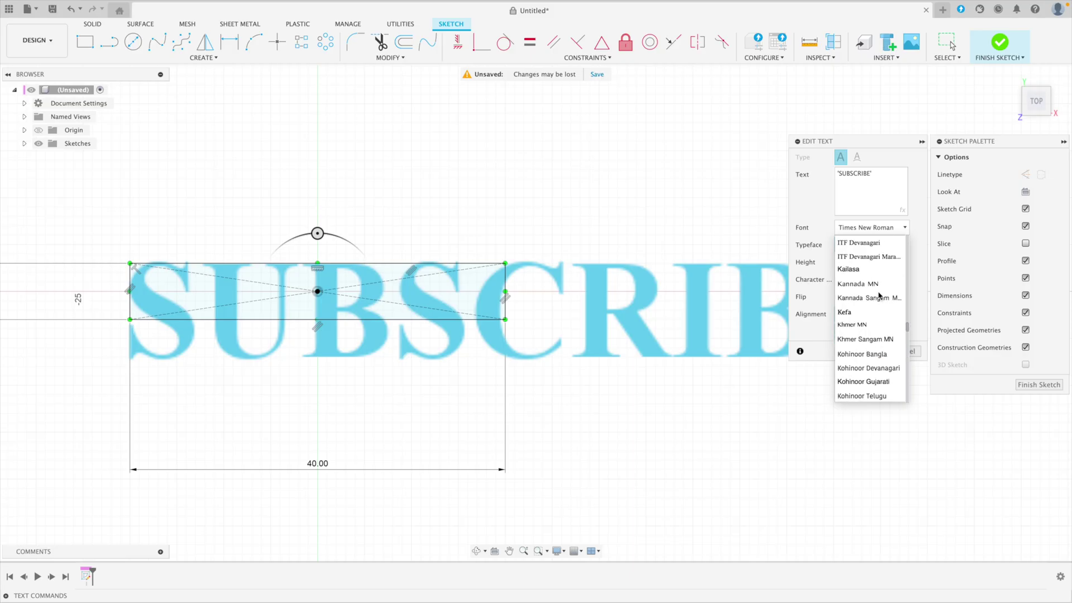
scroll(879, 296, up, 15)
scroll(880, 296, down, 5)
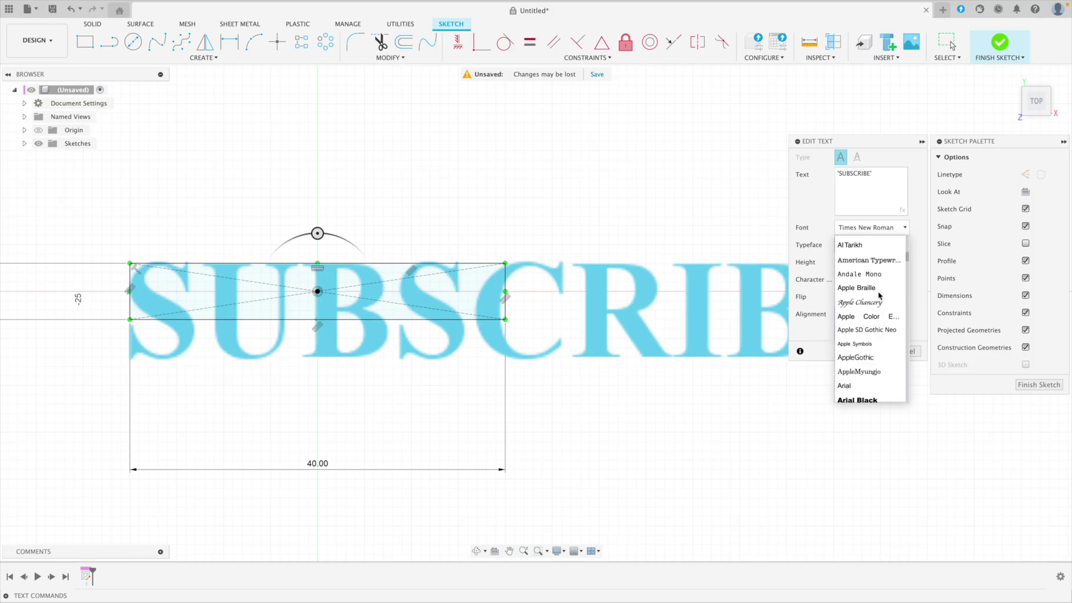
click(855, 349)
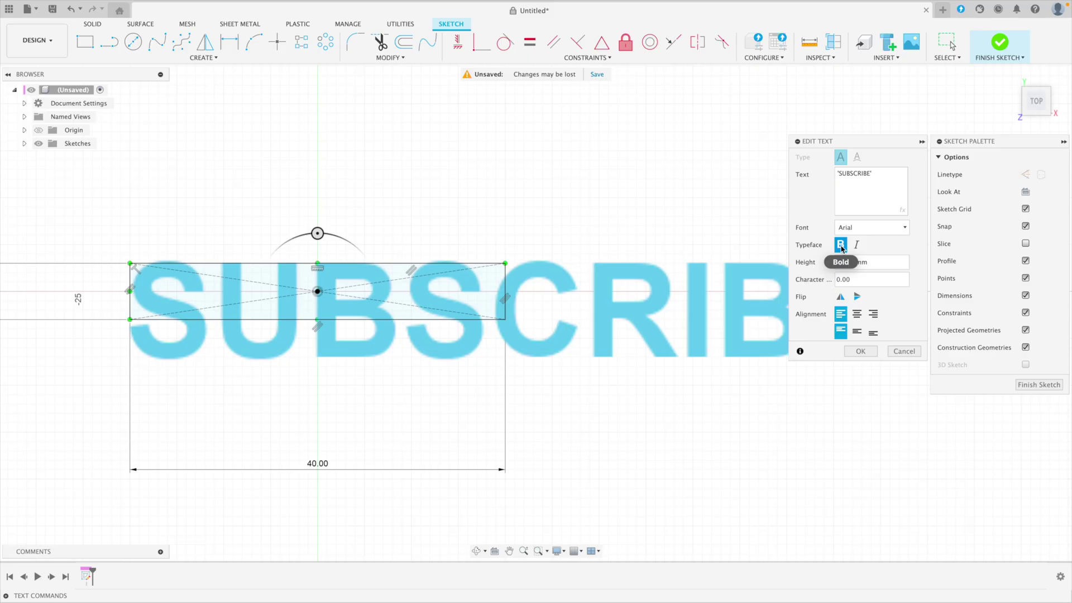
Center the SUBSCRIBE text horizontally and vertically, confirm the text, and finish the sketch
click(857, 314)
click(857, 332)
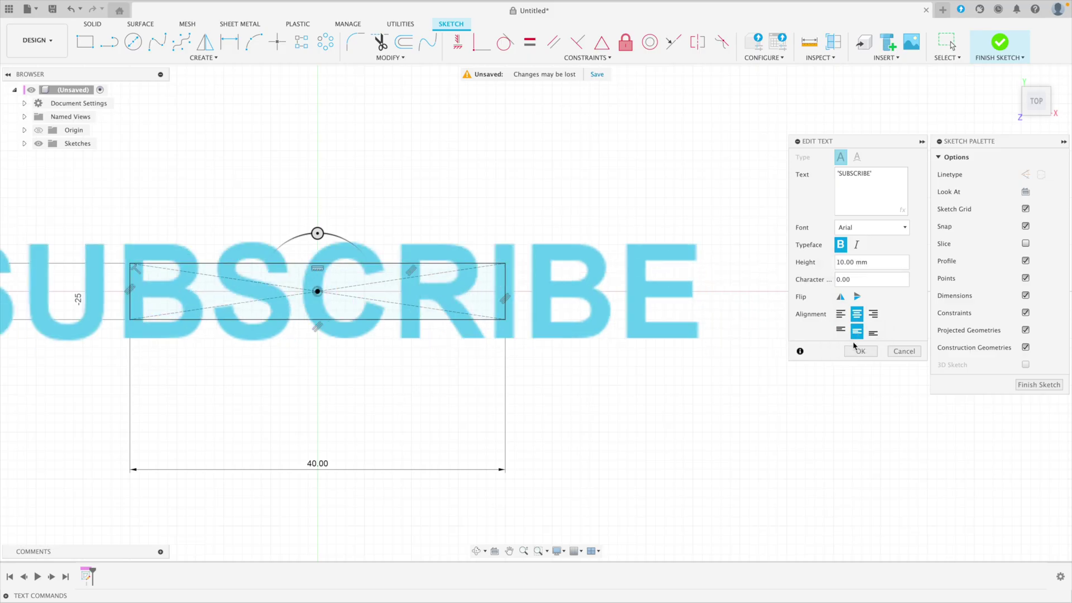
mouse_move(369, 373)
middle_down()
mouse_move(534, 365)
mouse_move(493, 383)
middle_up()
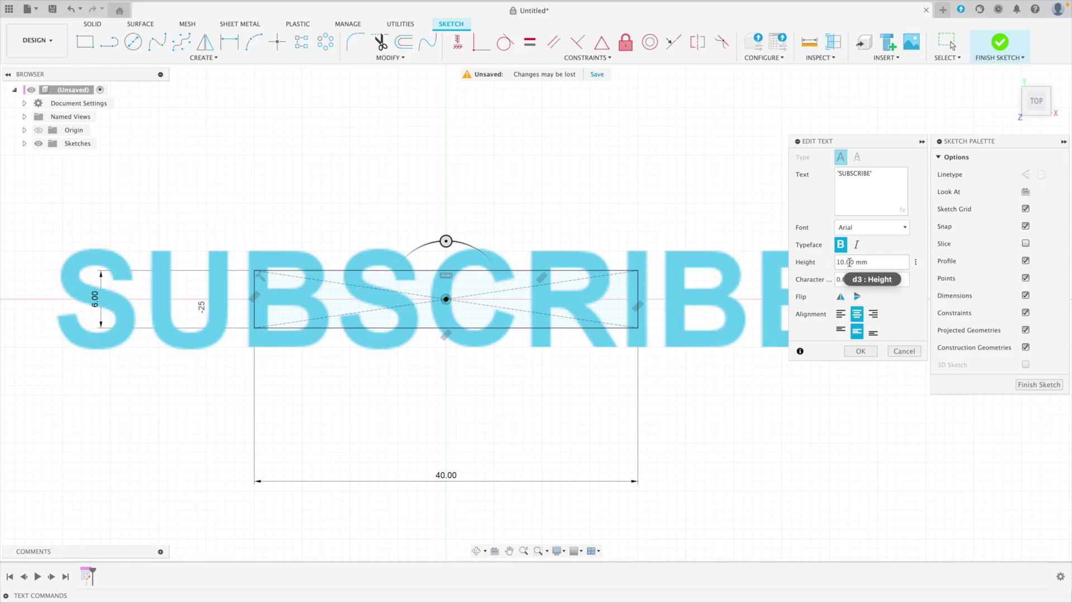
click(860, 352)
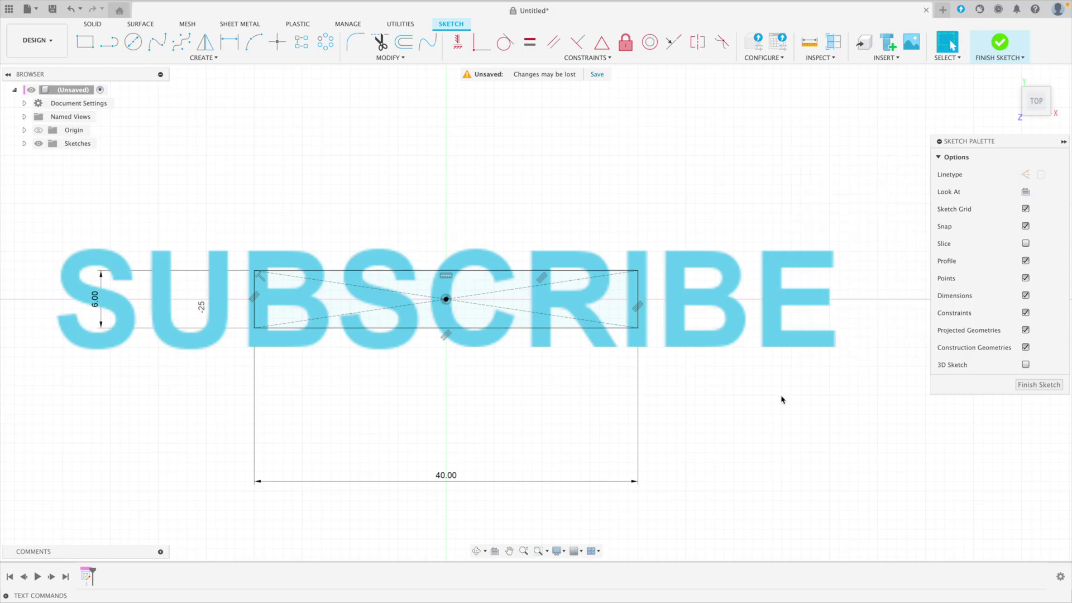
click(1029, 385)
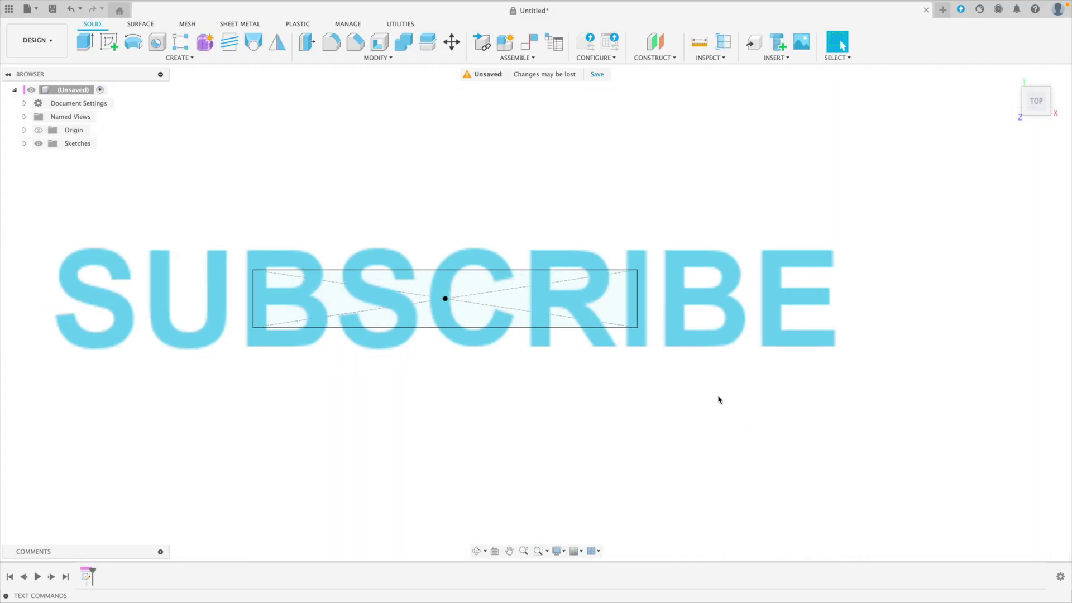
key(e)
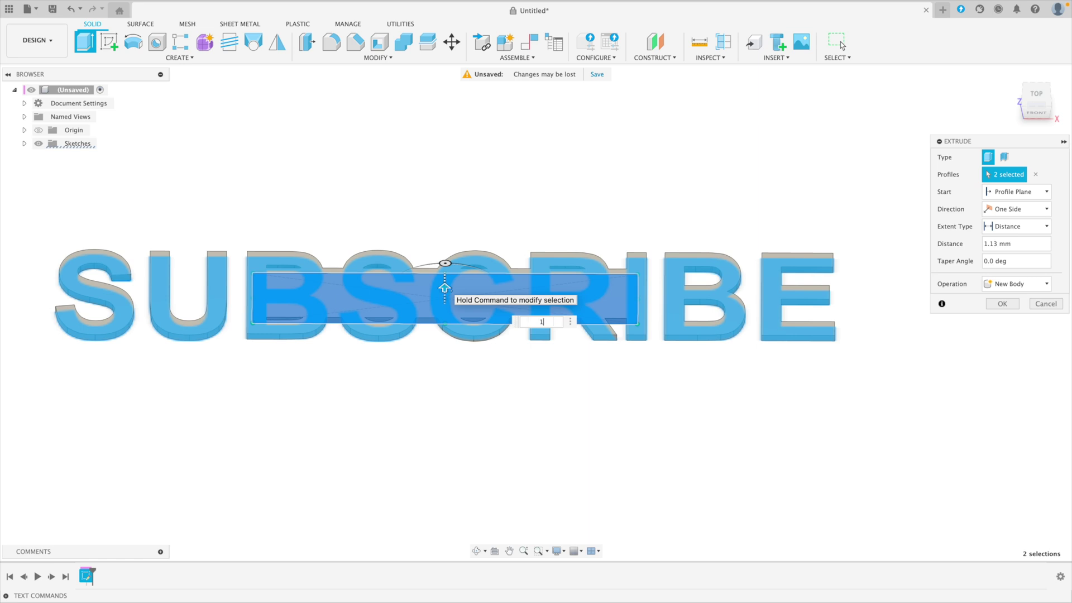
Extrude the sketch, then edit the extrusion so only the SUBSCRIBE letter profiles are included
key(Return)
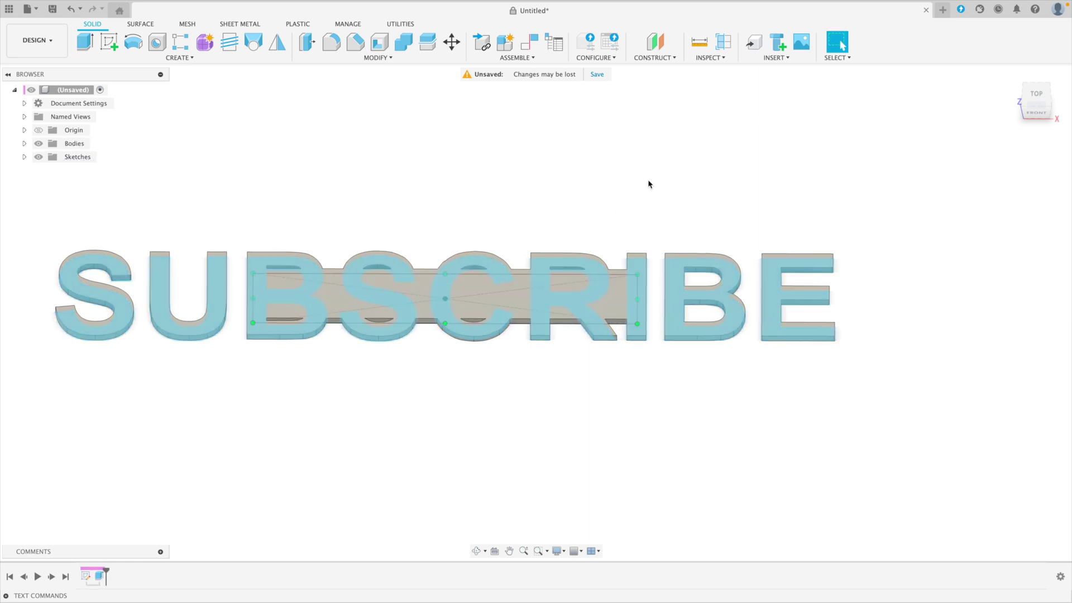
double_click(371, 290)
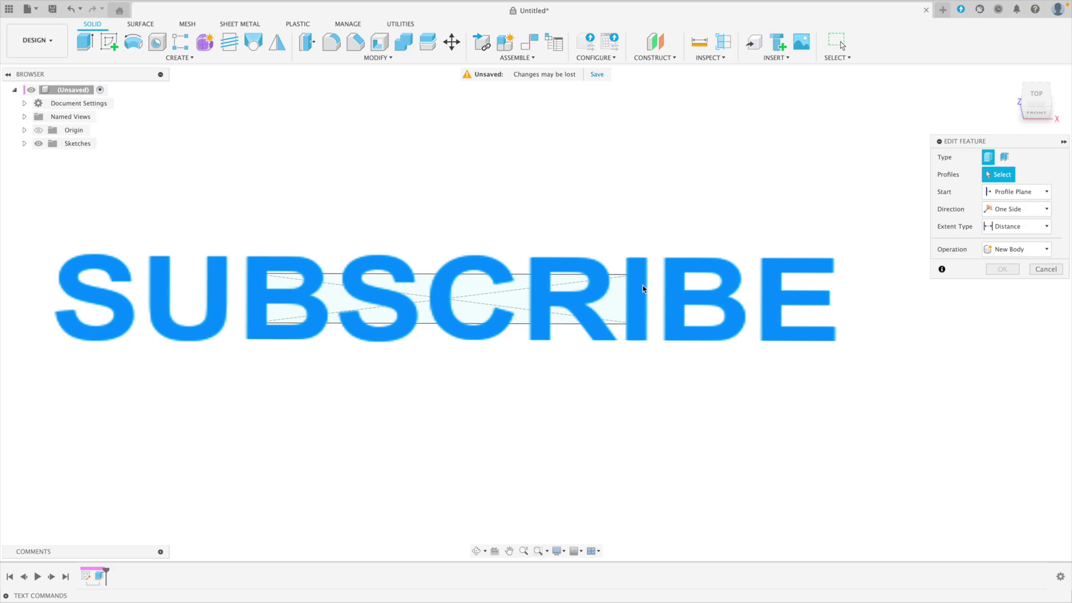
click(643, 286)
click(1000, 305)
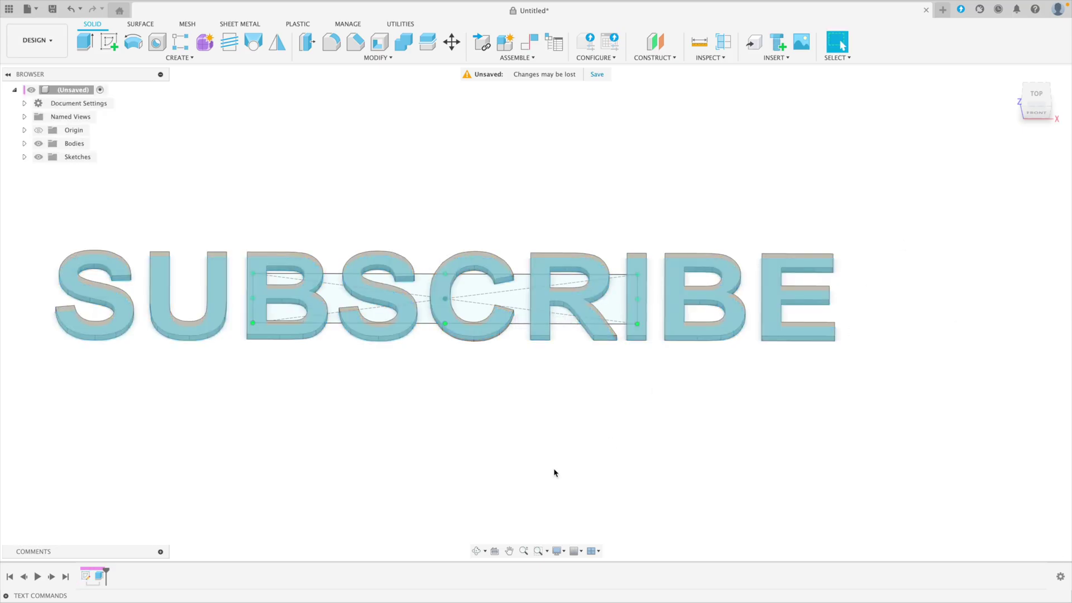
click(641, 253)
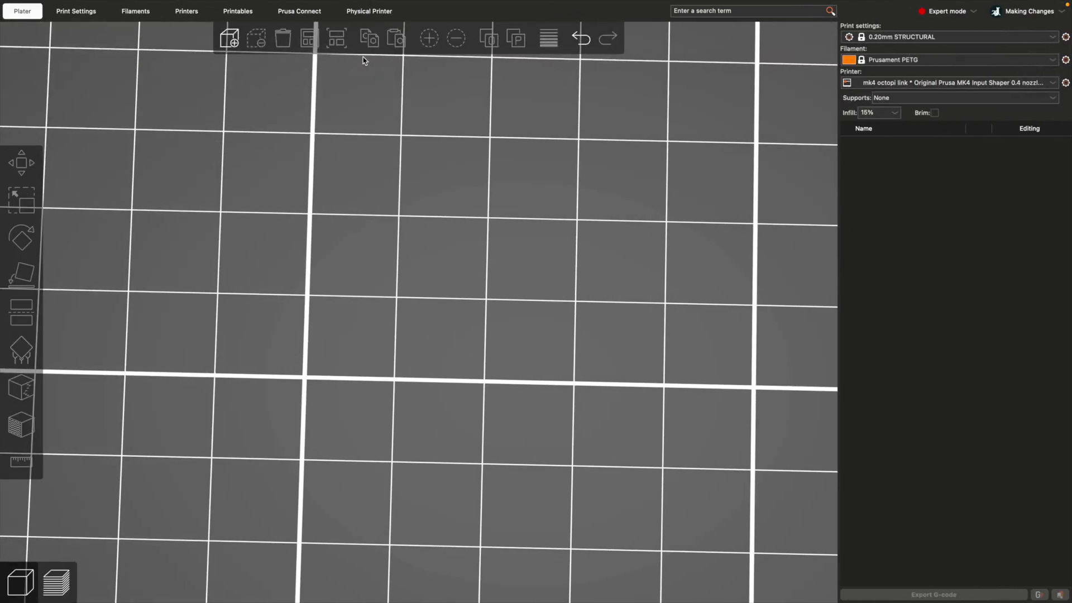
Check the 0.45 default extrusion width on PrusaSlicer's Advanced print settings page
click(76, 11)
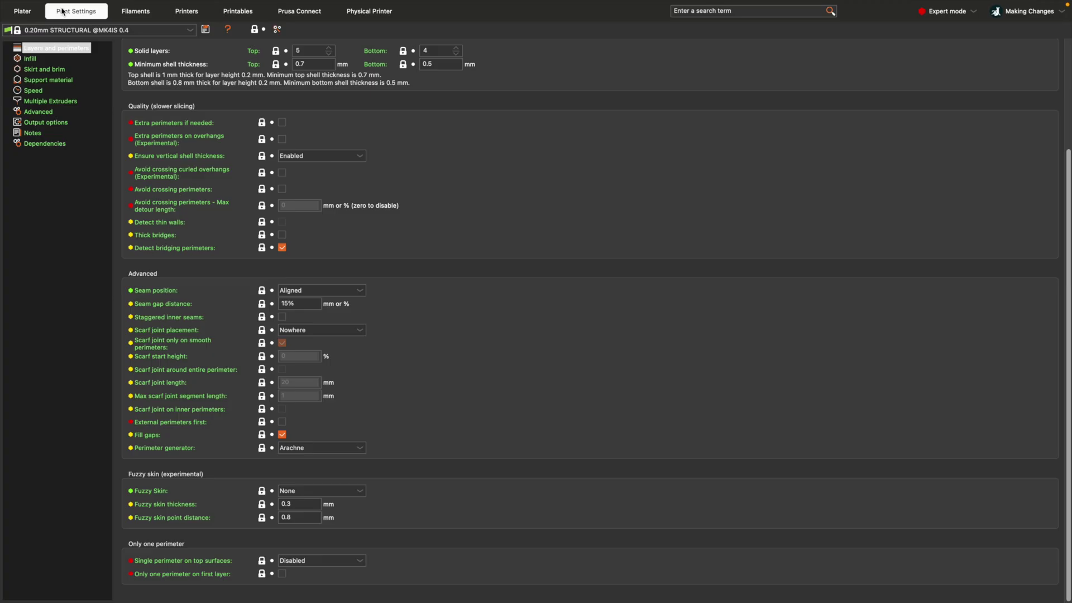
click(45, 113)
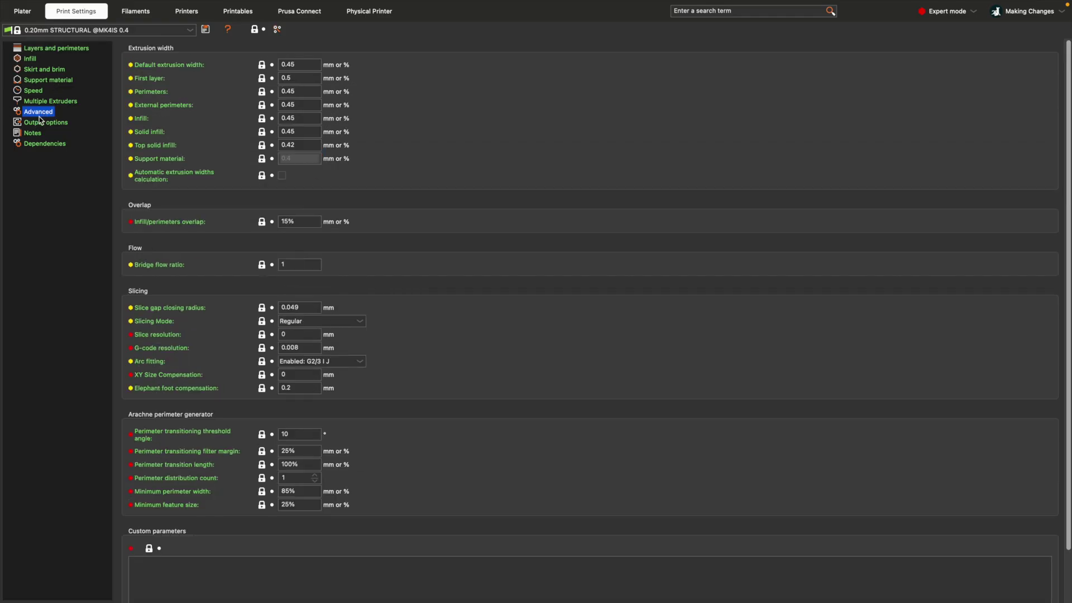
click(304, 65)
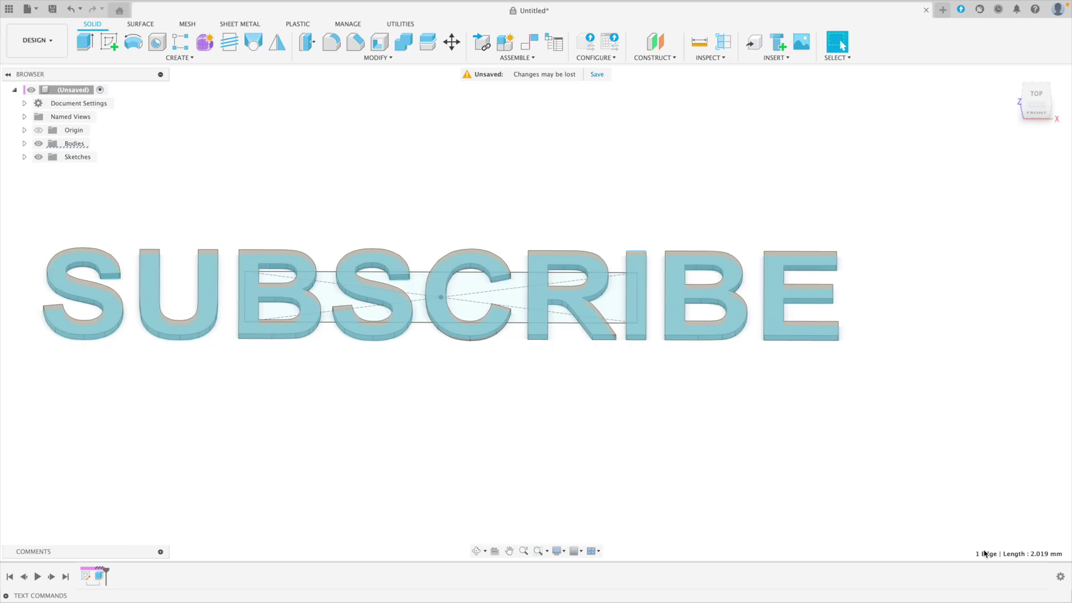
Open Change Parameters and add user parameters nozzleDia 0.4 mm and ExtWidth 0.45 mm
click(369, 58)
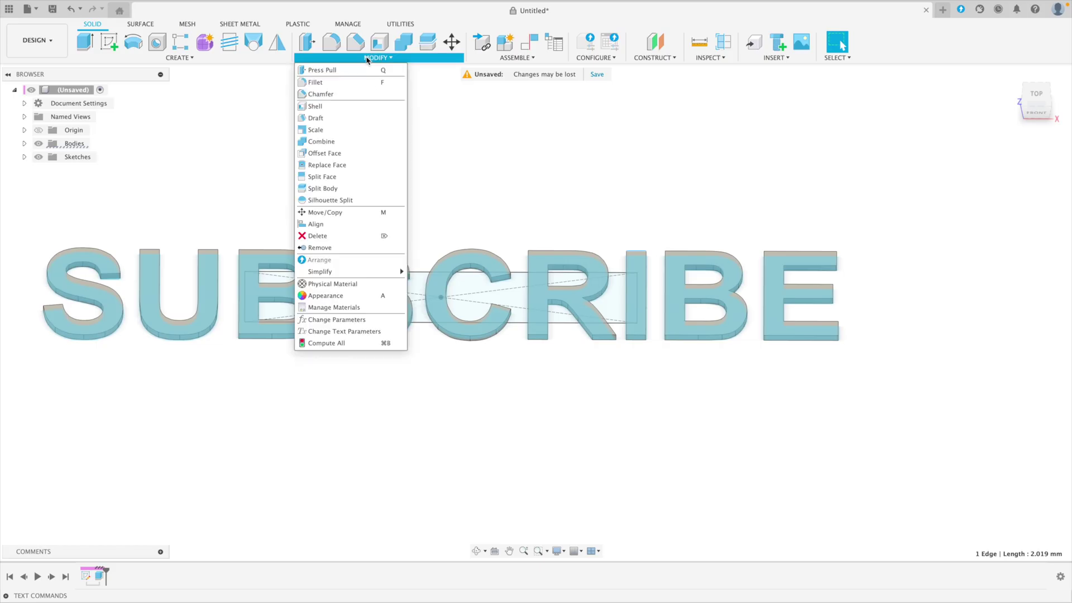
click(349, 319)
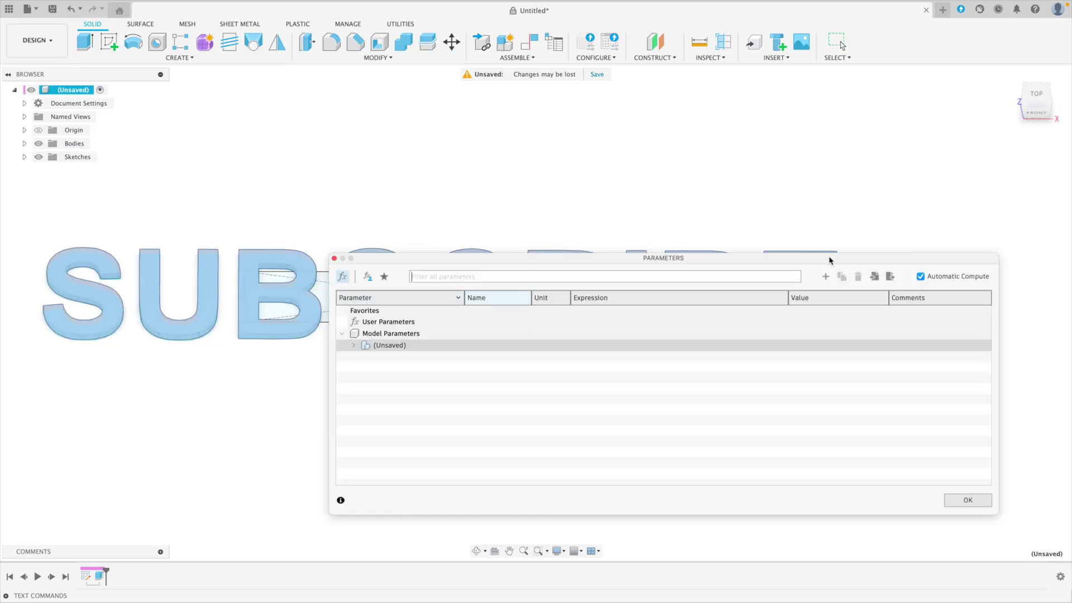
click(826, 277)
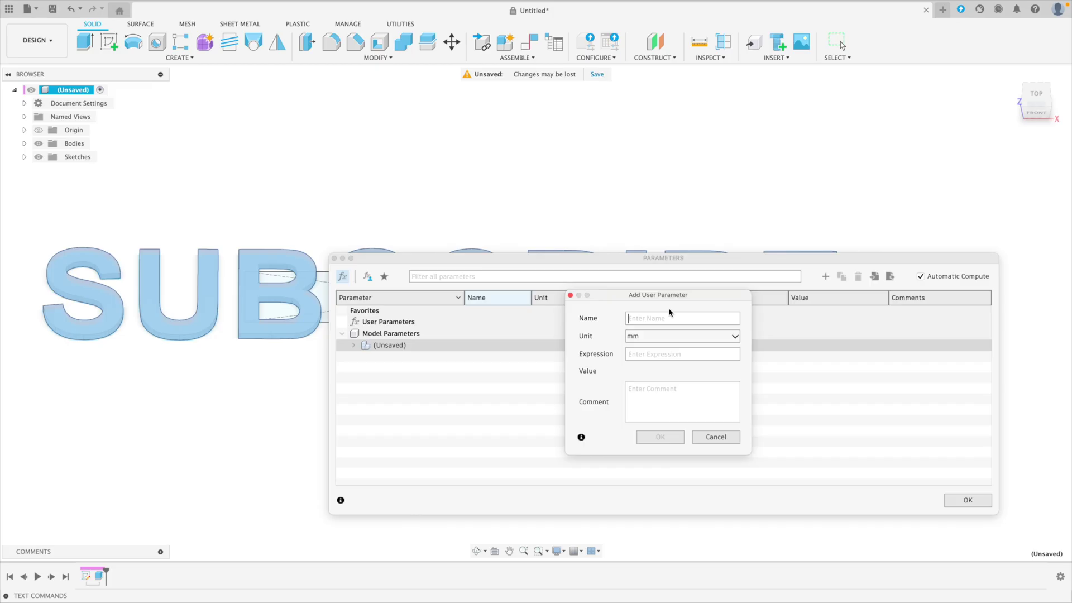
text(no)
text(zzle)
text(Dia)
text(.4)
click(661, 437)
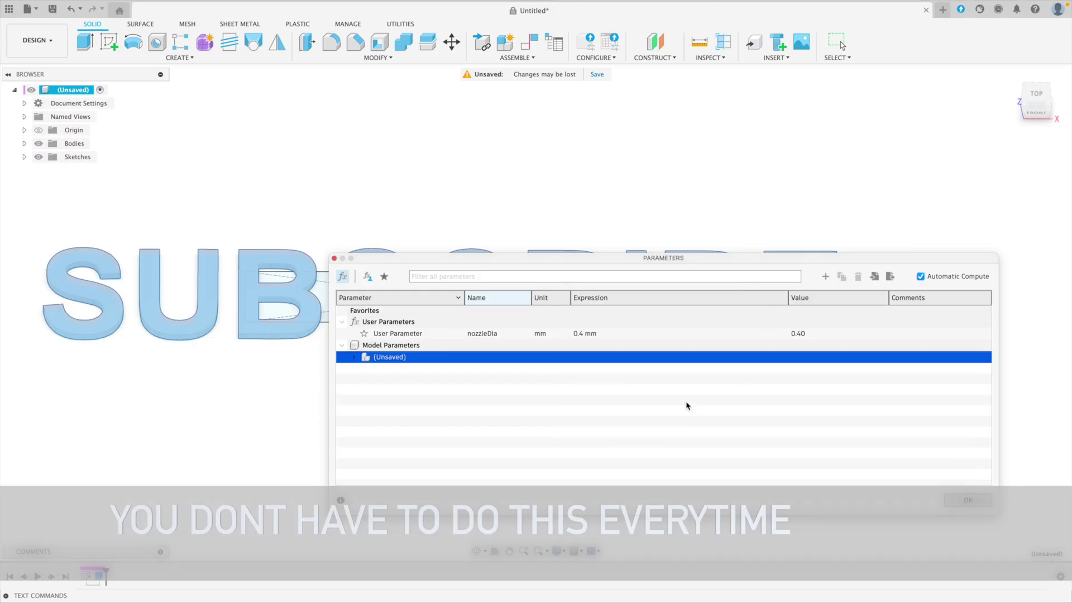
click(825, 277)
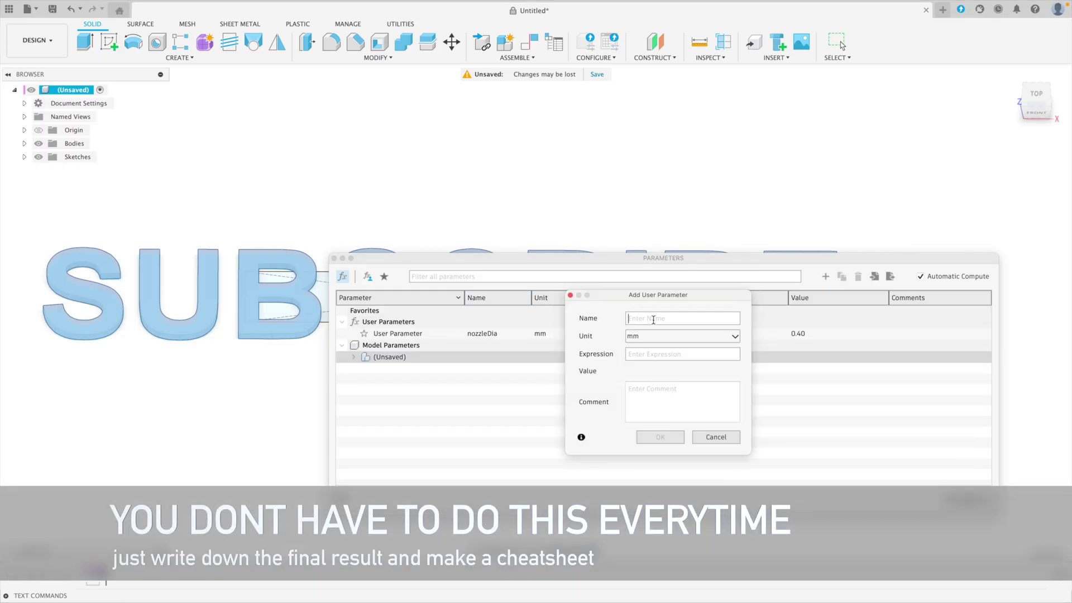
text(ExtWidth)
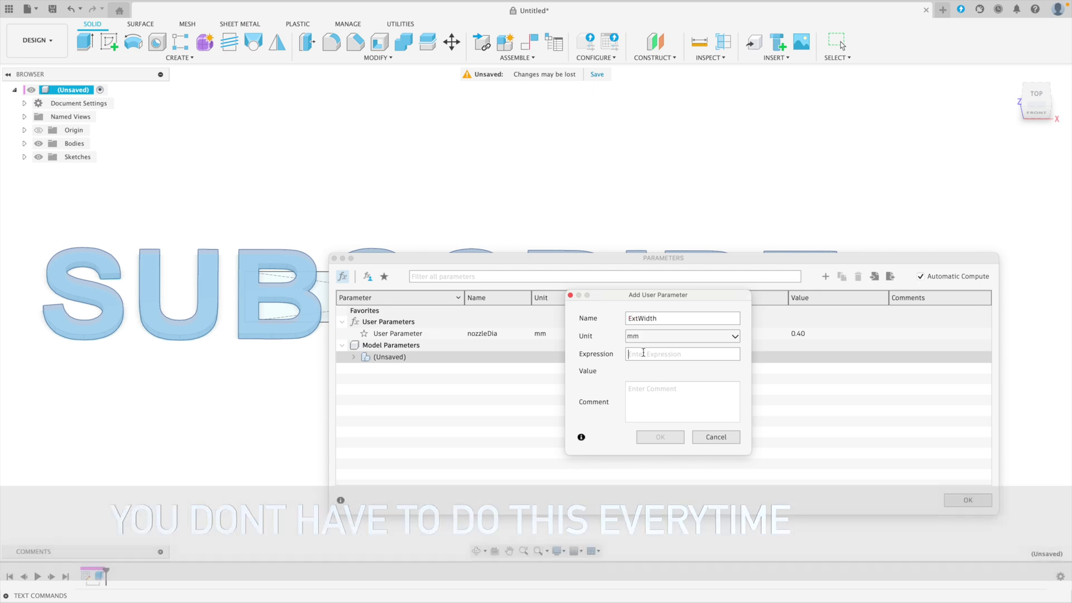
click(644, 352)
text(.)
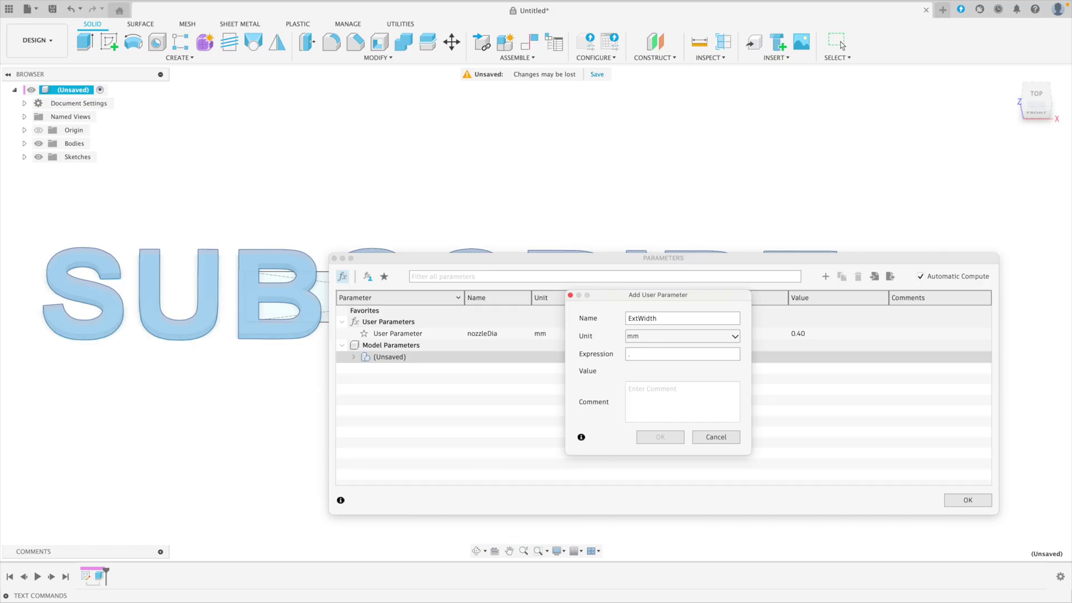
text(45)
key(Return)
Add user parameters defaultFontWidth 2.019 mm and multiplier 1
click(825, 276)
text(defaul)
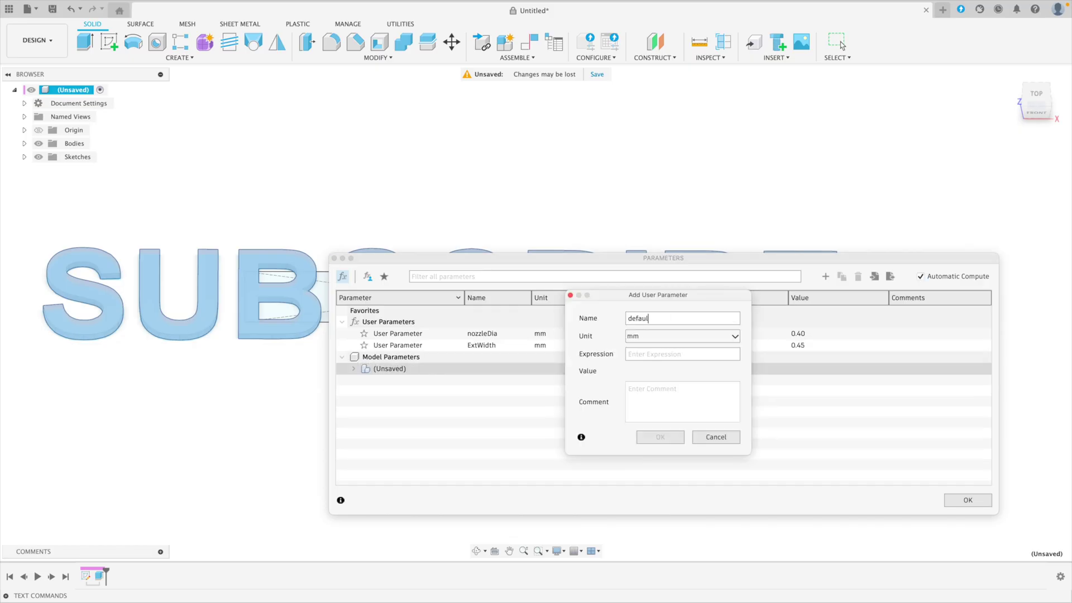
text(tFontWidth)
click(683, 354)
text(2.019)
click(667, 438)
click(826, 276)
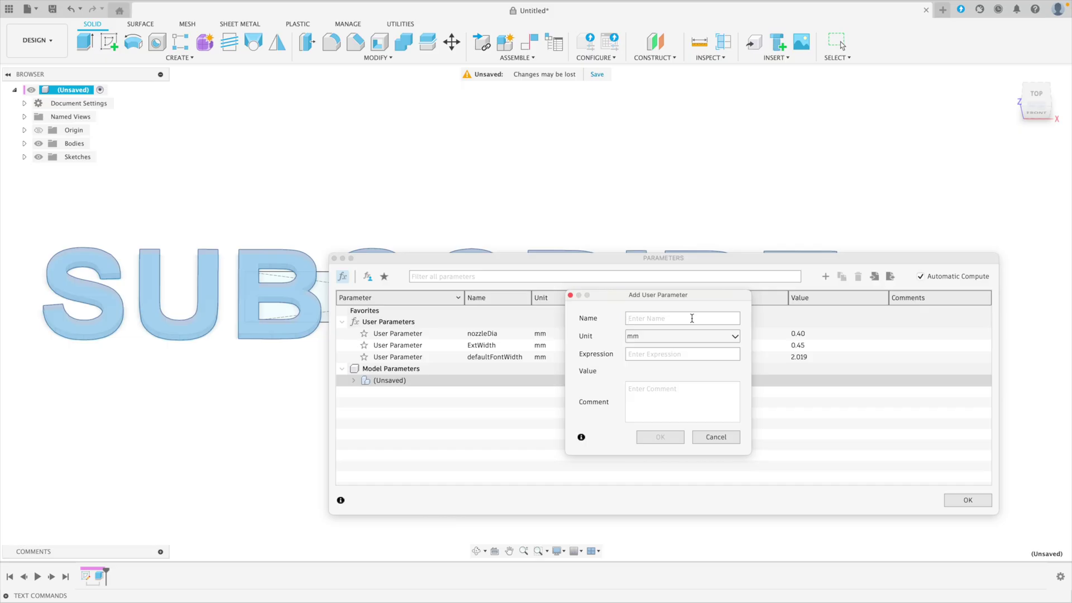
text(multiple)
key(BackSpace)
key(BackSpace)
key(BackSpace)
key(BackSpace)
text(iplier)
text(1)
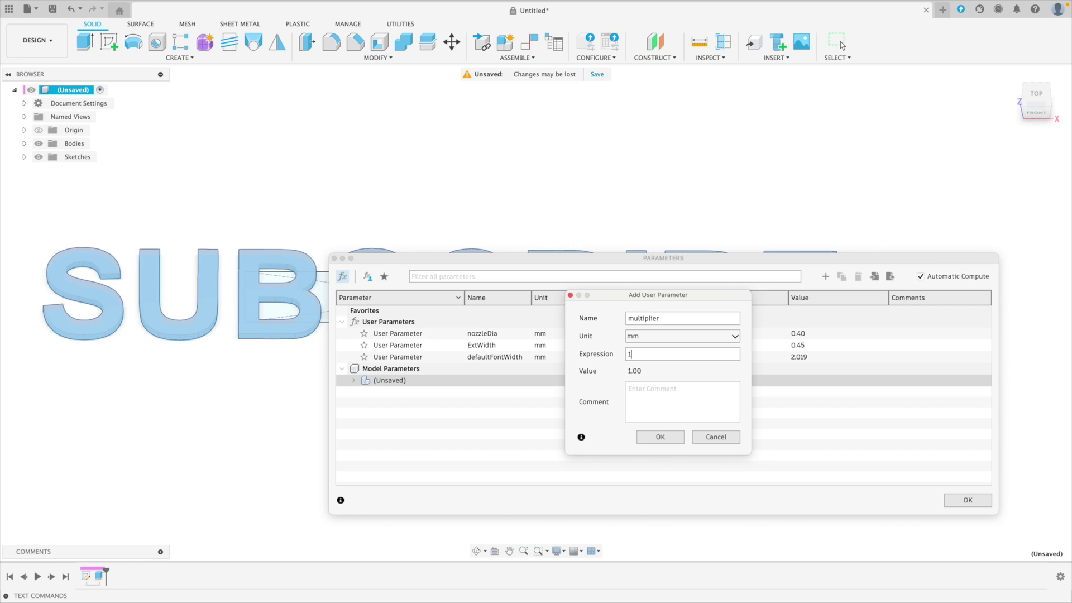
click(660, 437)
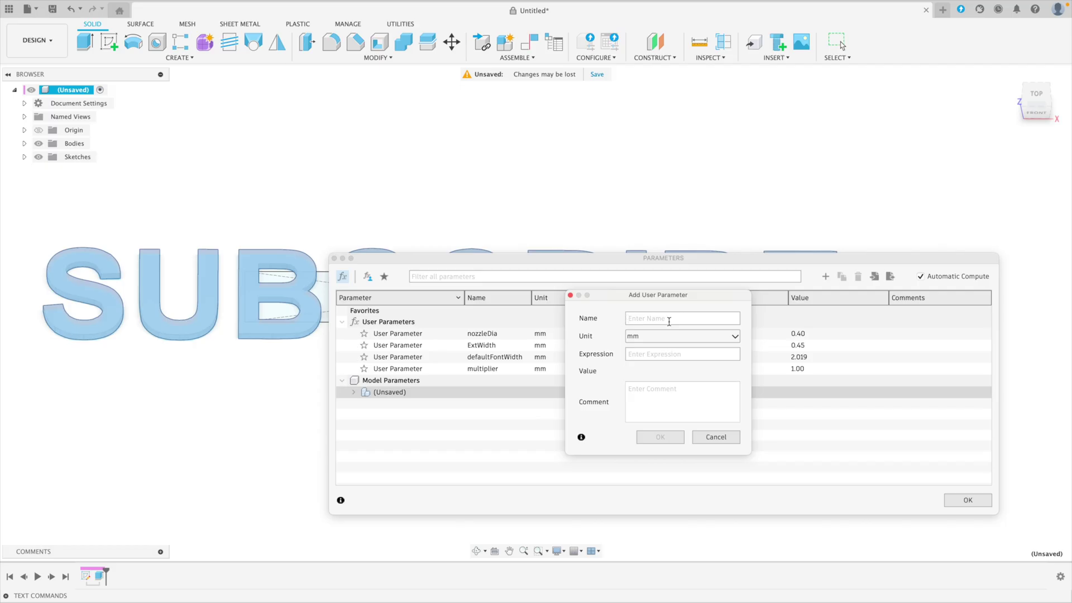
Enter fontSize as the name of a new user parameter
click(669, 319)
text(fontSize)
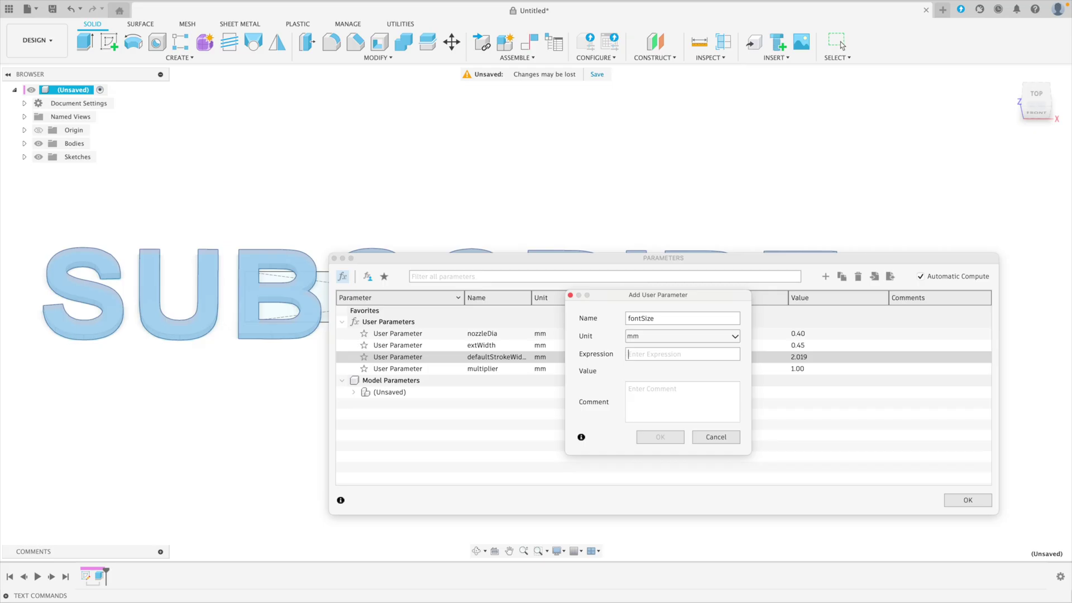
Define fontSize as extWidth / defaultStrokeWidth * 10 * multiplier, giving 2.229 mm
text(ex)
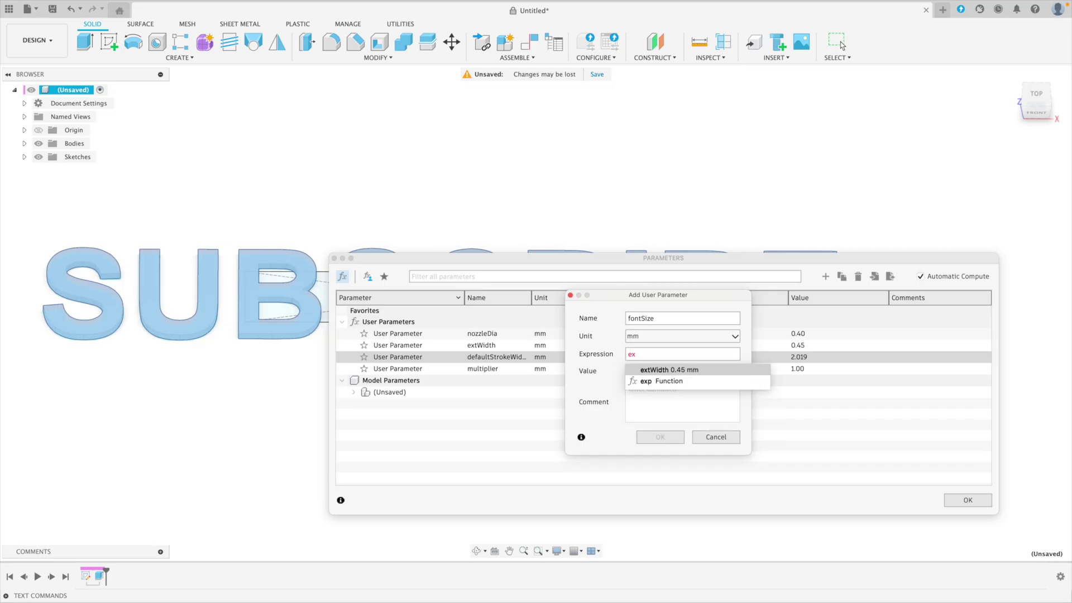
key(Return)
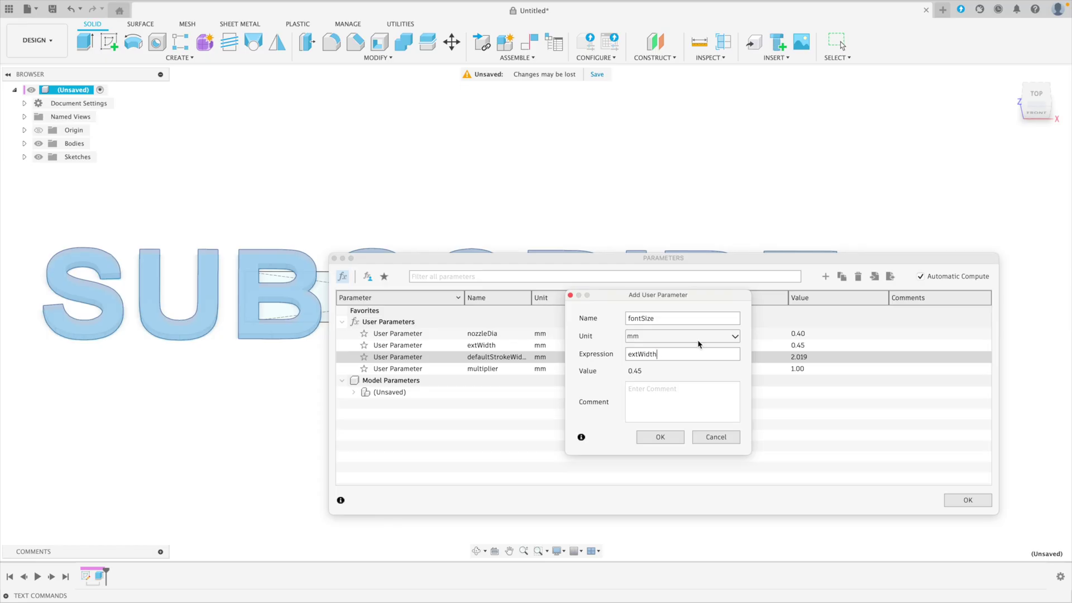
text(/)
text(de)
key(Return)
text(*10)
text(* mu)
key(Return)
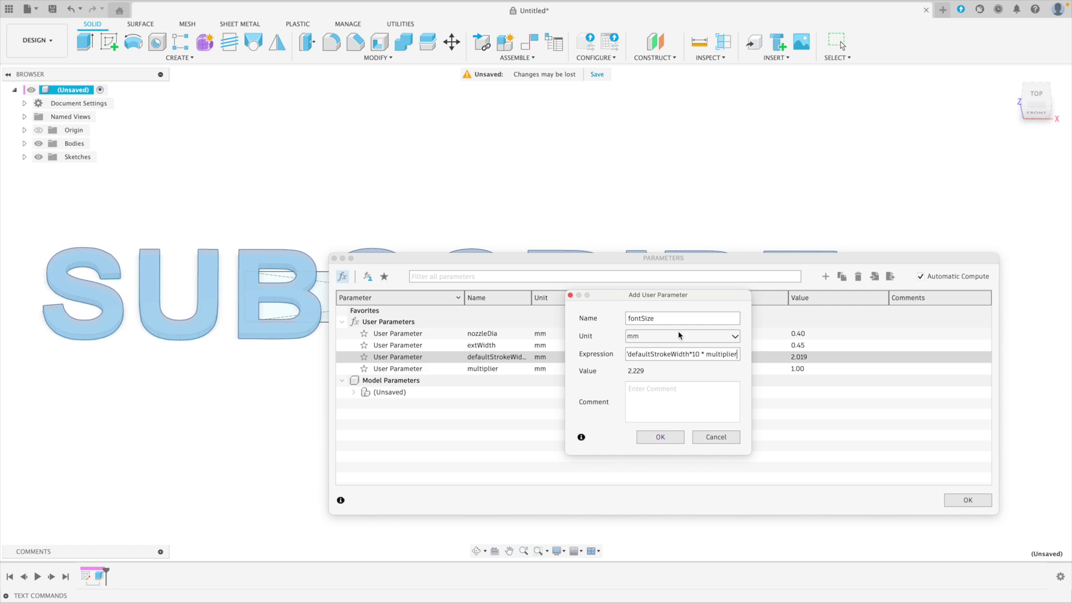
click(654, 438)
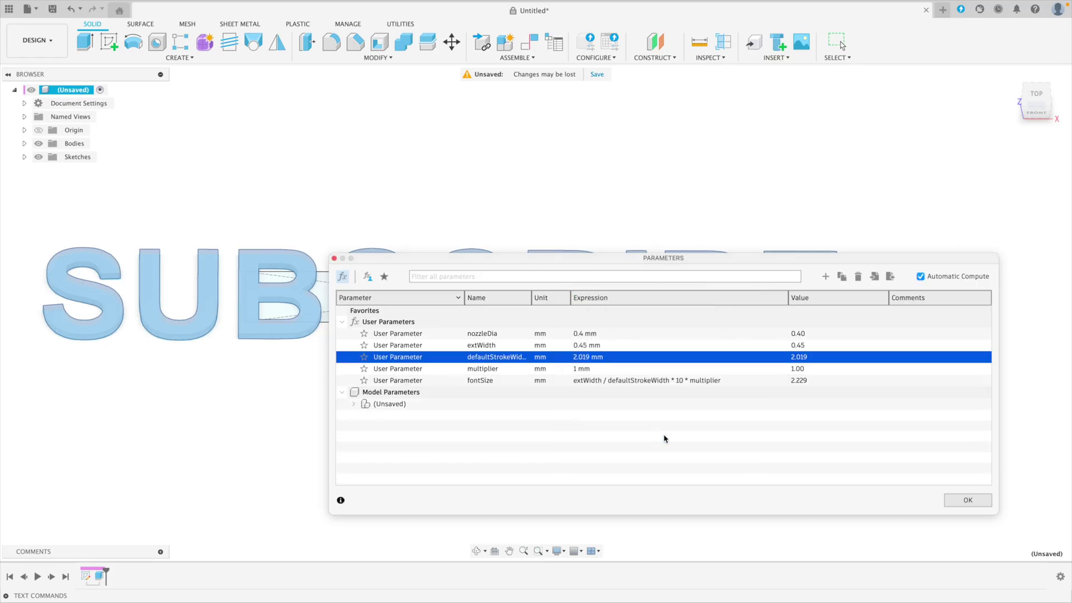
Apply the parameter changes and reopen the SUBSCRIBE text's properties in its sketch
click(455, 132)
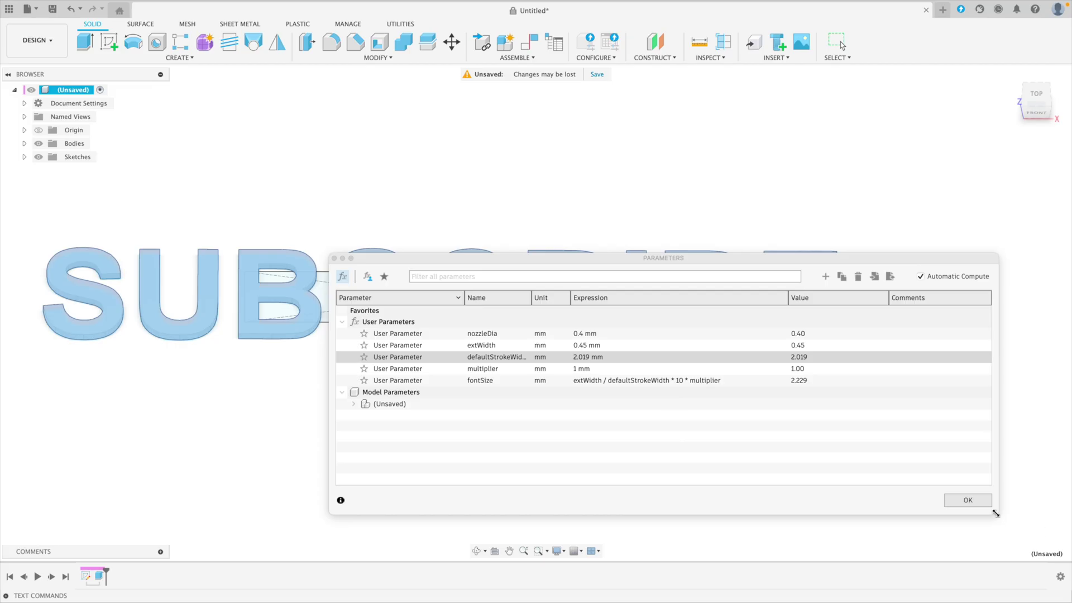
click(966, 500)
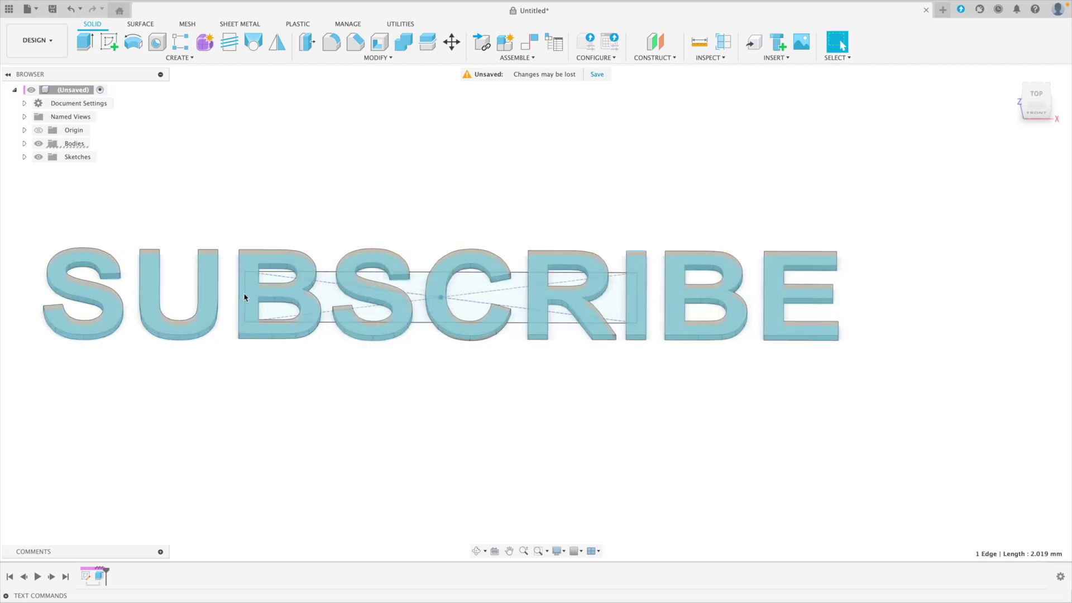
double_click(85, 575)
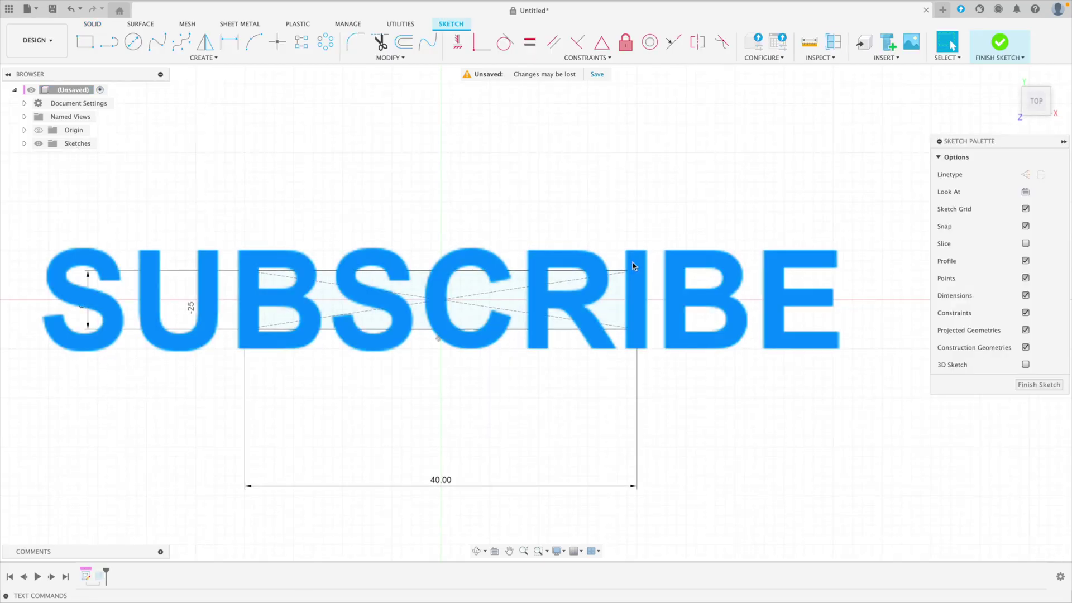
double_click(629, 273)
Replace the 10.00 mm text height with the fontSize parameter and finish the sketch
drag(875, 263, 827, 264)
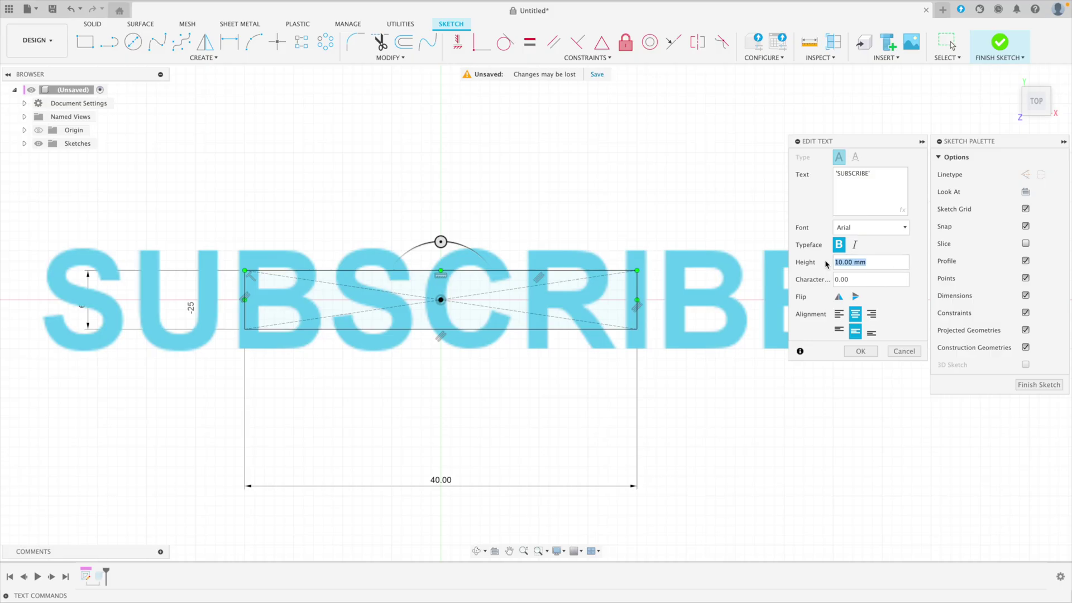
text(font)
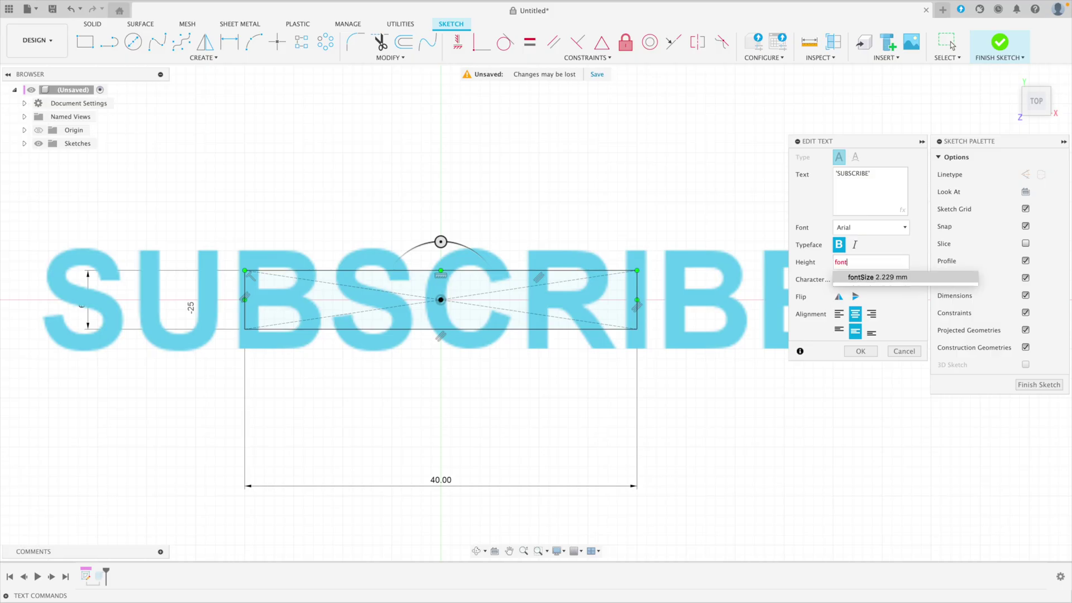
key(Return)
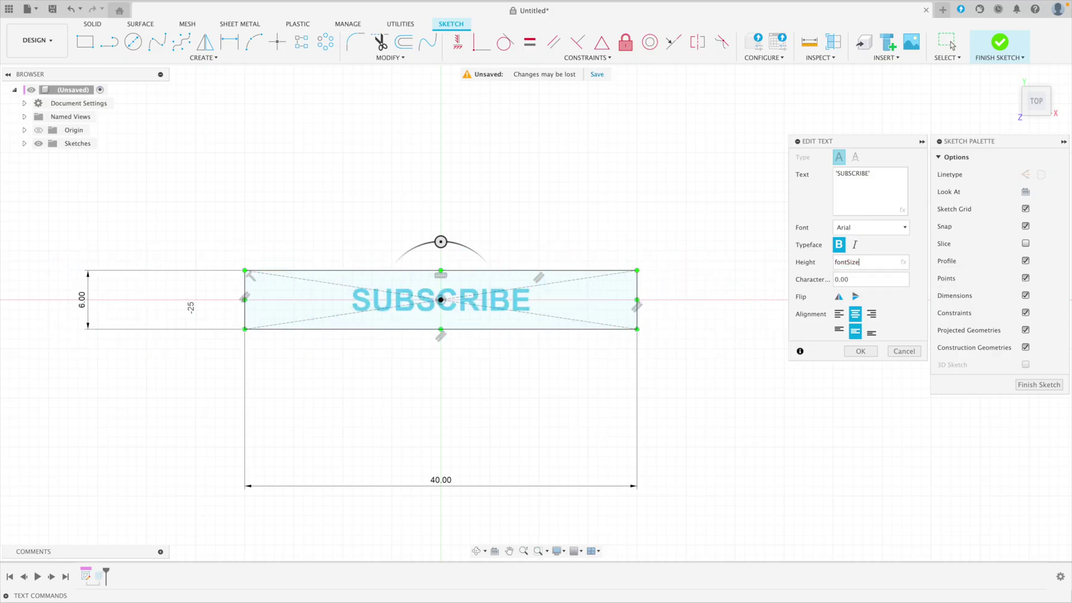
click(863, 352)
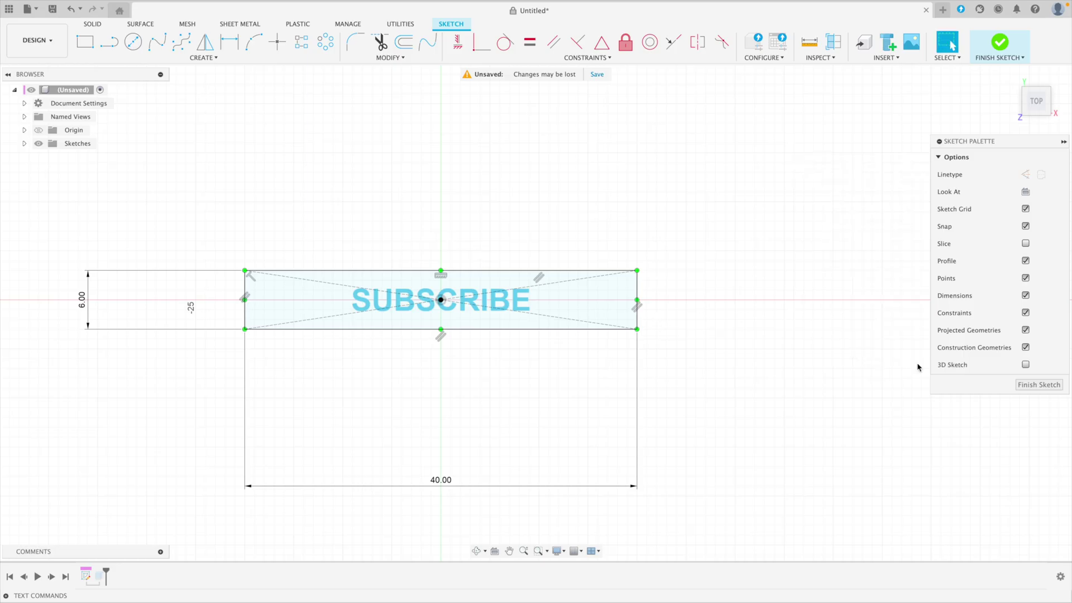
click(1039, 385)
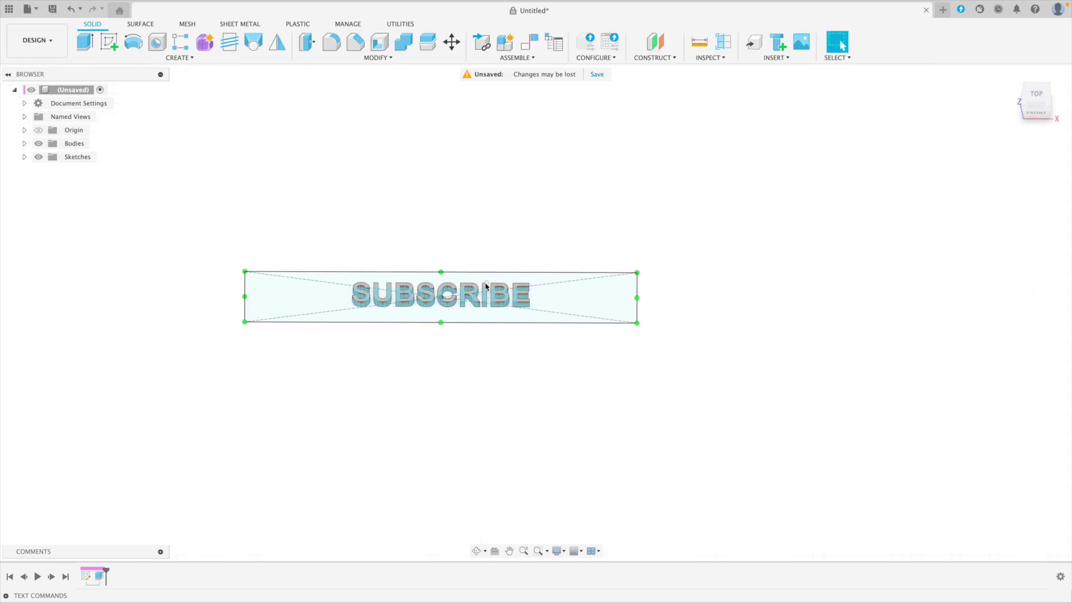
scroll(485, 287, up, 5)
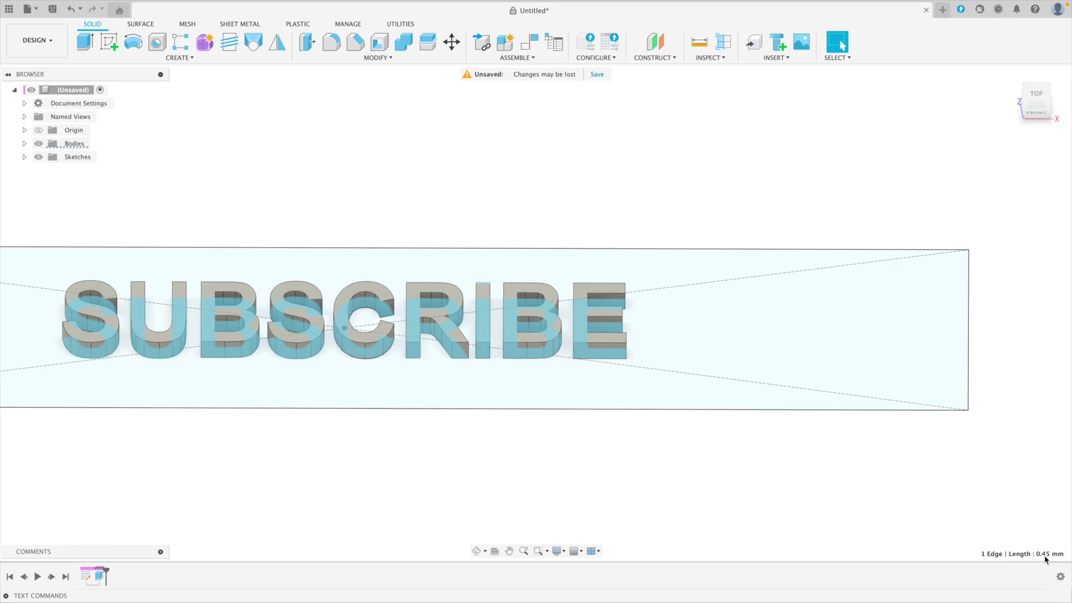
Extrude the 40 by 6 rectangle profile -2 mm downward as the base plate
scroll(794, 397, down, 3)
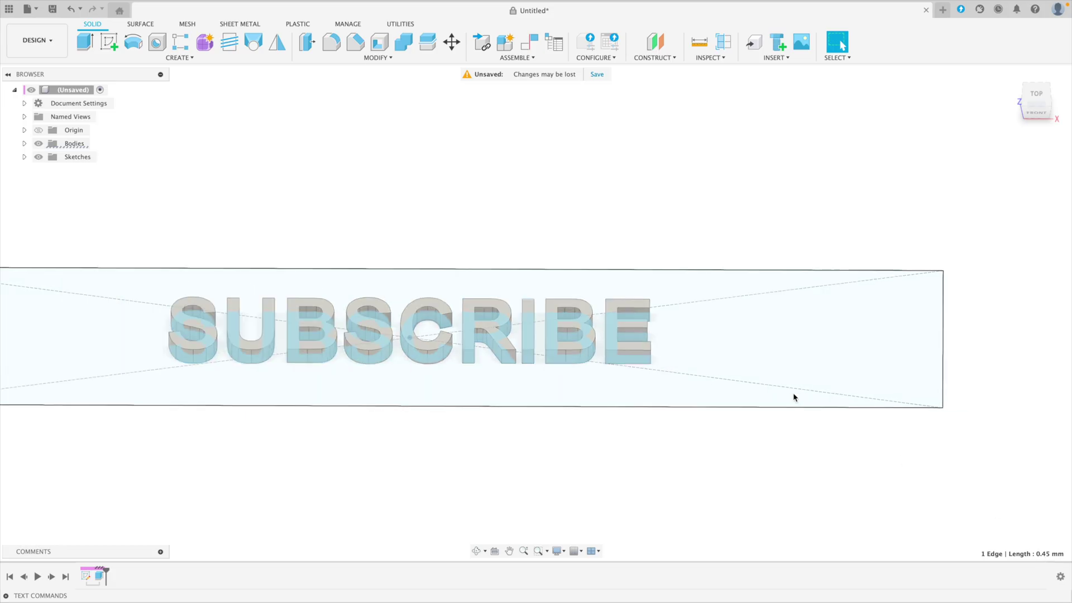
click(765, 376)
text(e)
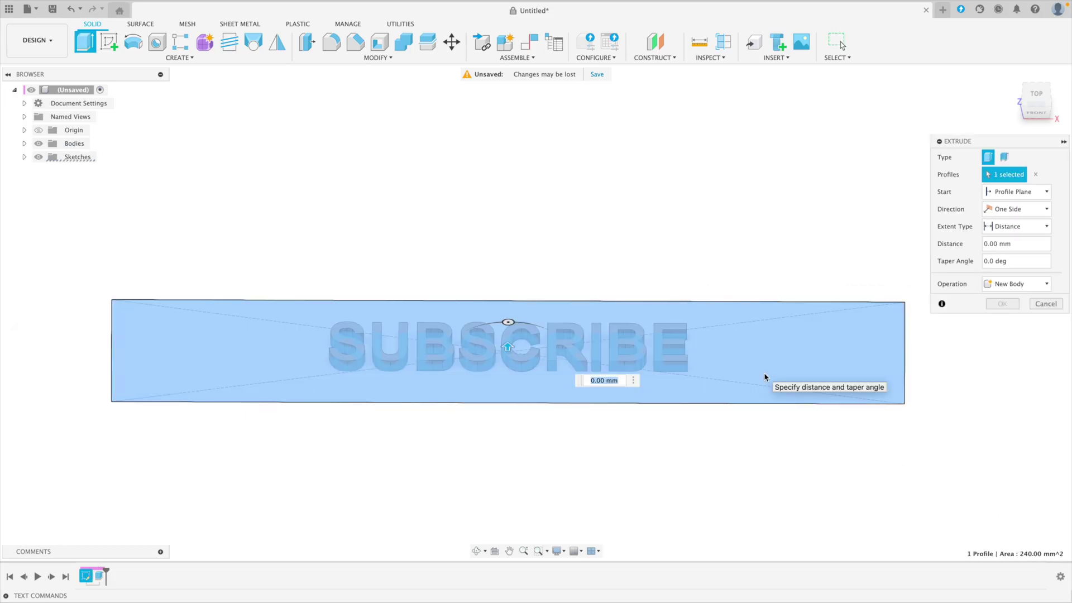
text(-2)
key(Return)
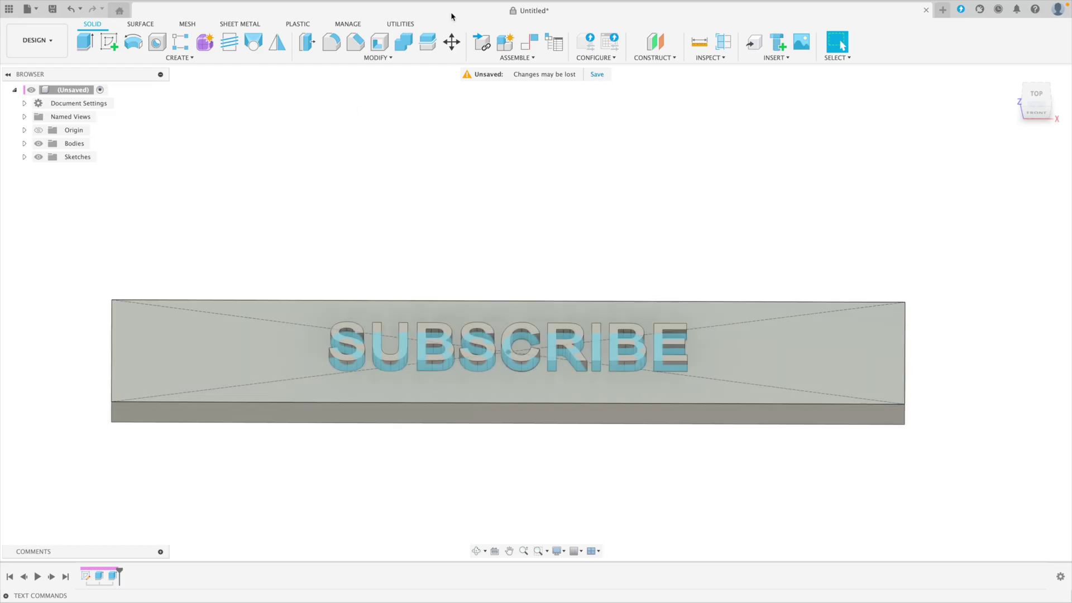
click(402, 24)
Dismiss the 3D Print settings without exporting and return to the Solid tools
click(89, 42)
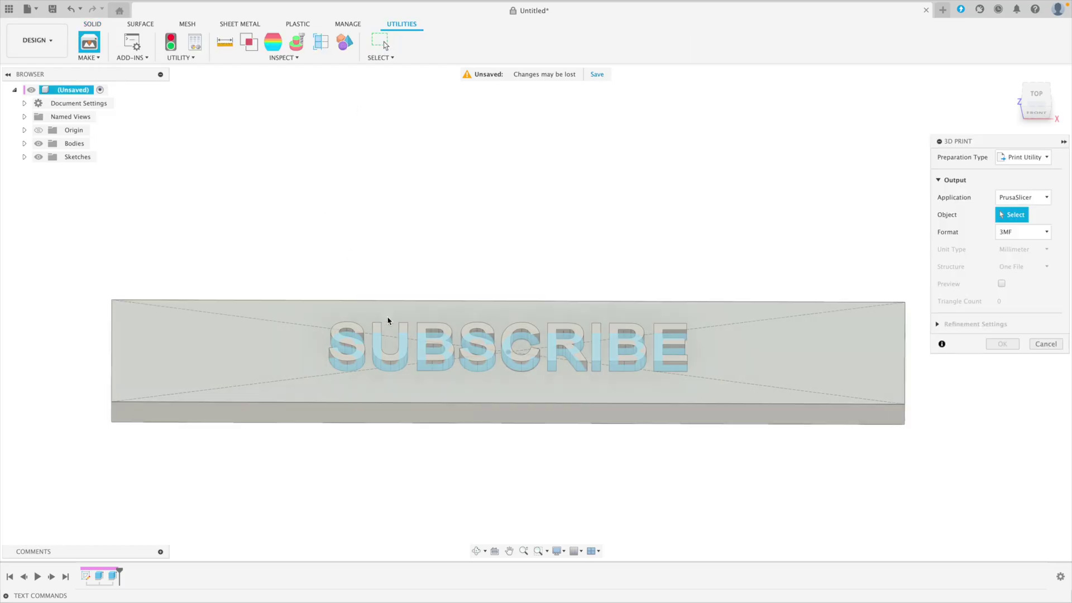
click(451, 388)
click(1003, 344)
Fillet the left and right end edges of the base plate with a 3 mm radius
click(331, 41)
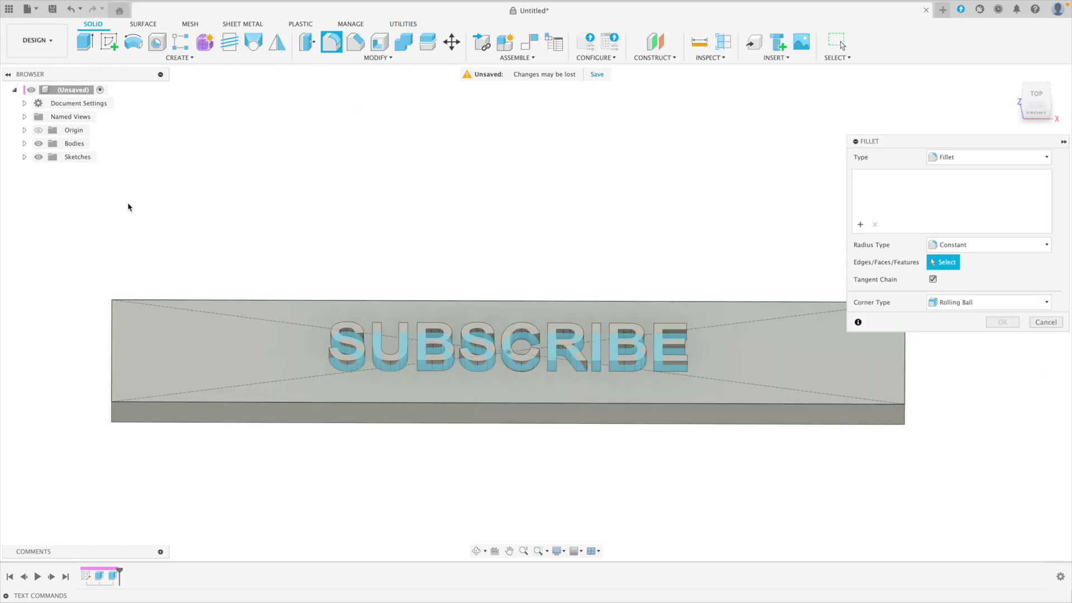
shift+middle_drag(124, 333, 165, 308)
click(166, 309)
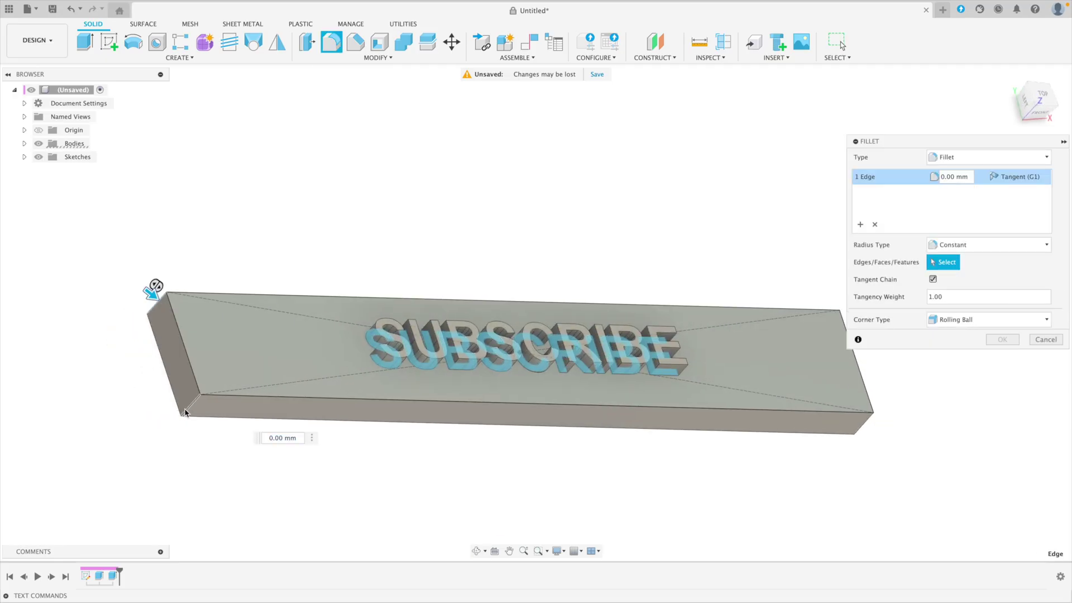
click(859, 438)
text(3)
key(Return)
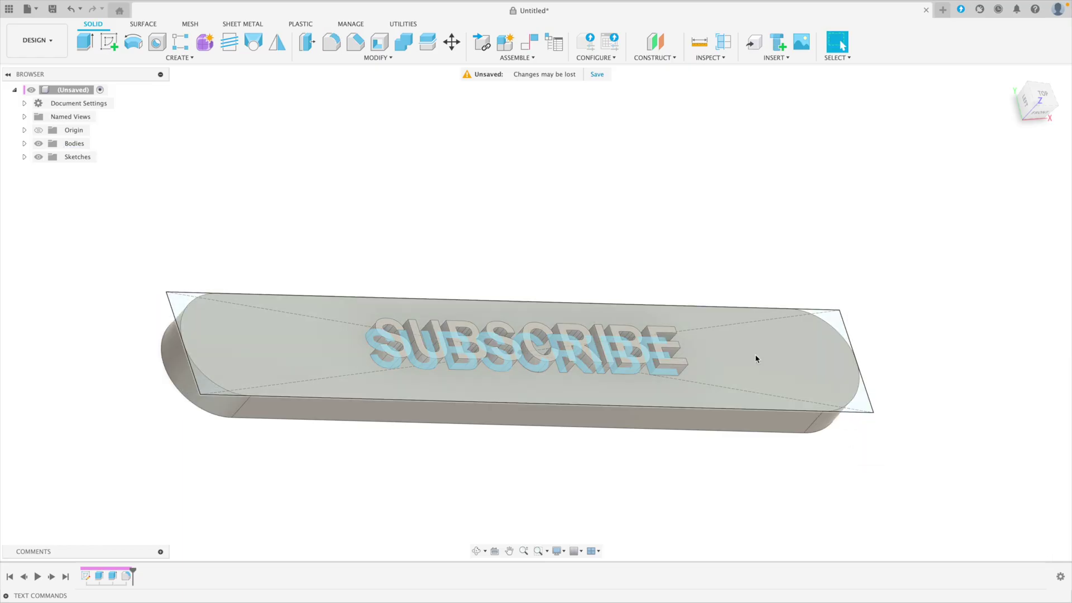
shift+middle_drag(678, 256, 665, 189)
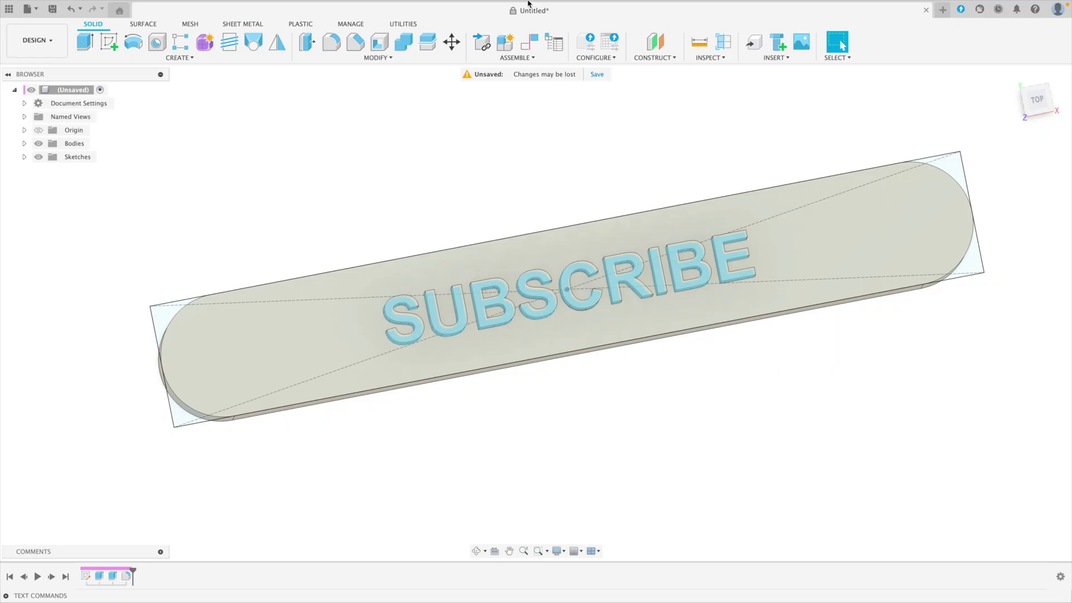
click(403, 24)
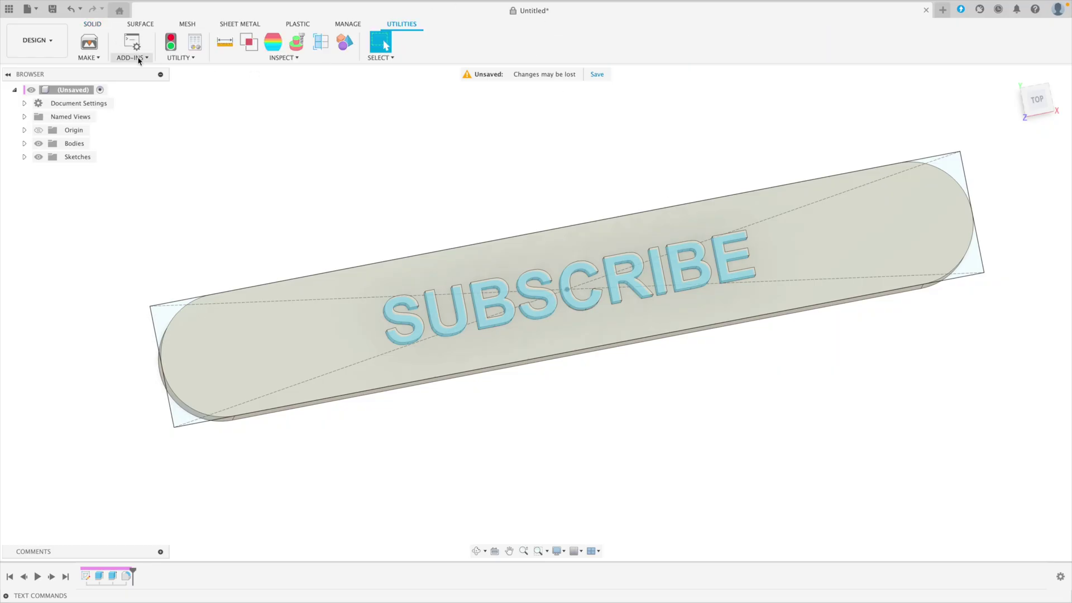
Export the plate body to PrusaSlicer through 3D Print and slice it
click(89, 42)
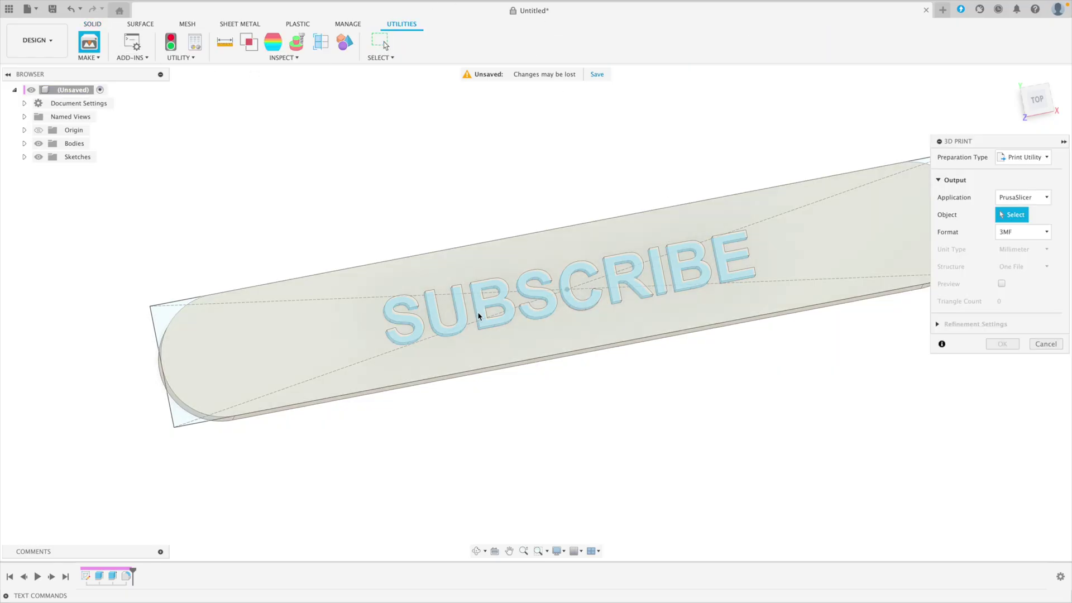
click(481, 314)
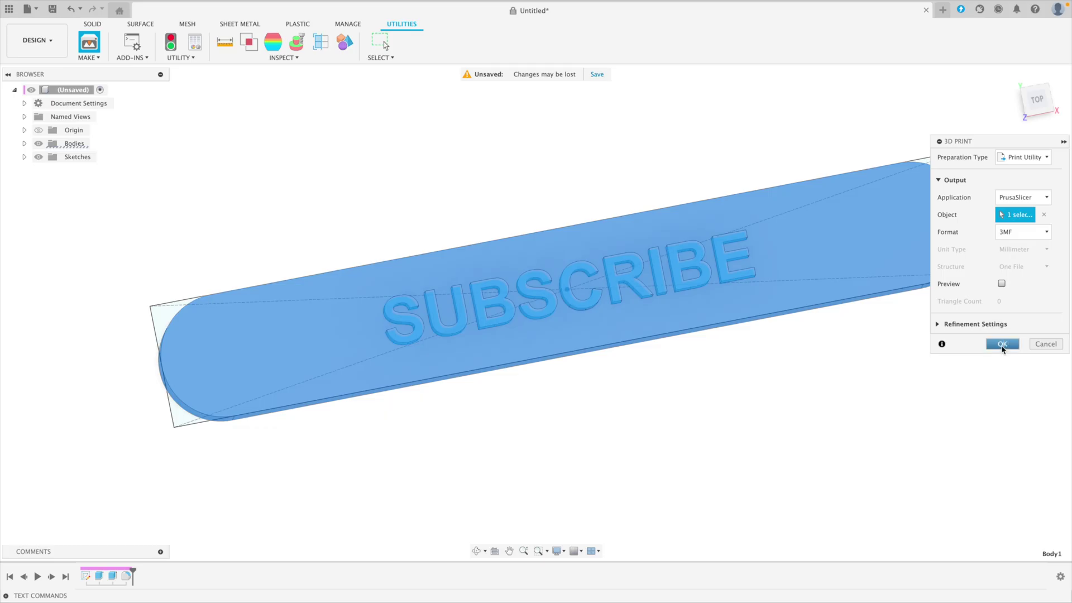
click(1002, 345)
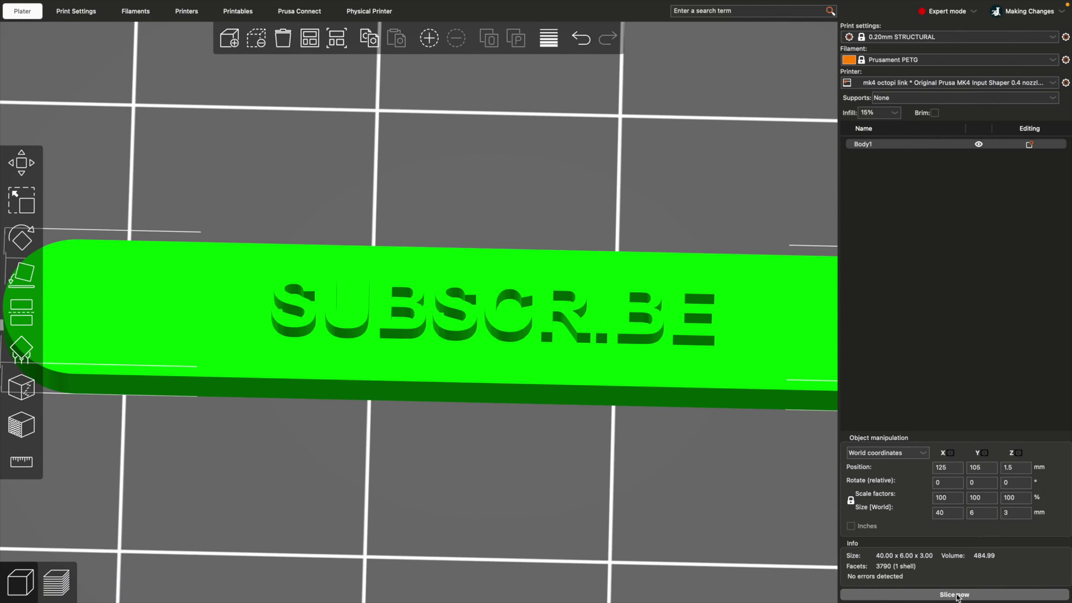
click(957, 596)
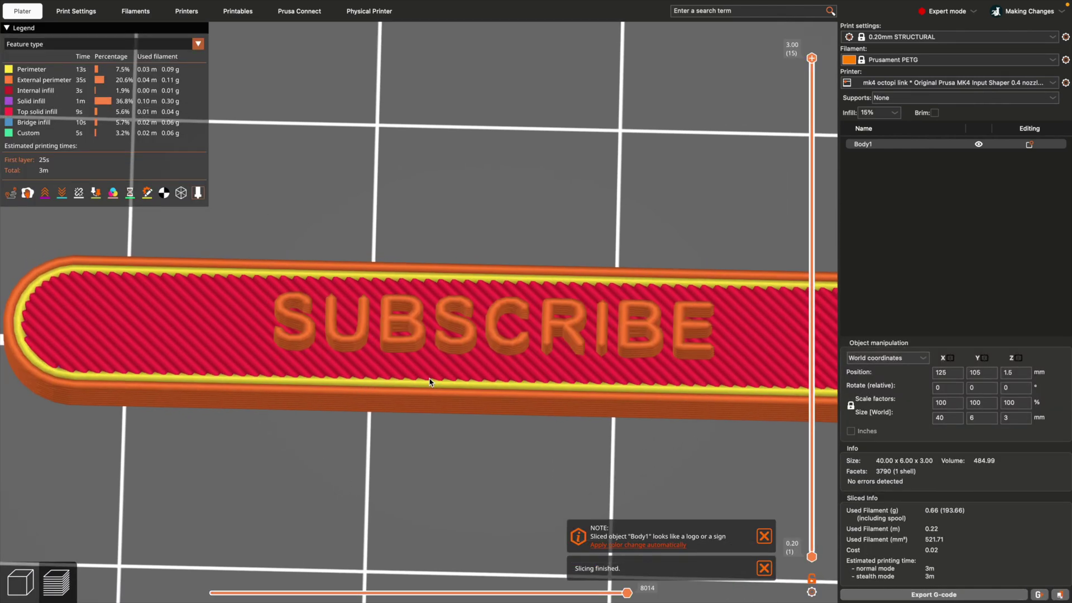
Pan and zoom the sliced preview to inspect the plate and the whole MK4 bed
middle_drag(429, 381, 423, 359)
scroll(413, 333, down, 2)
scroll(424, 314, down, 2)
scroll(424, 293, up, 3)
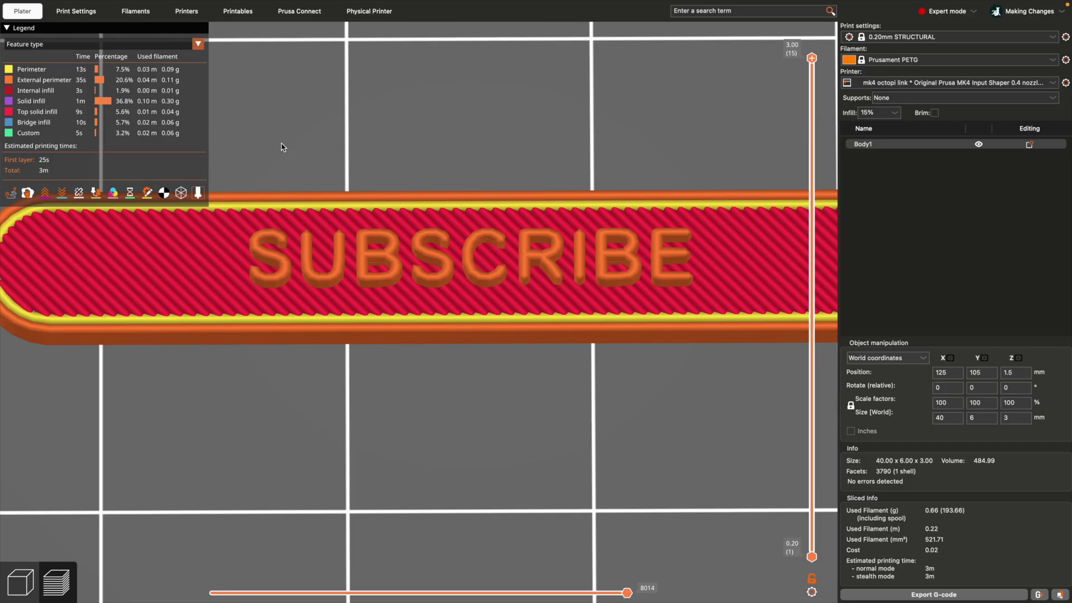
key(z)
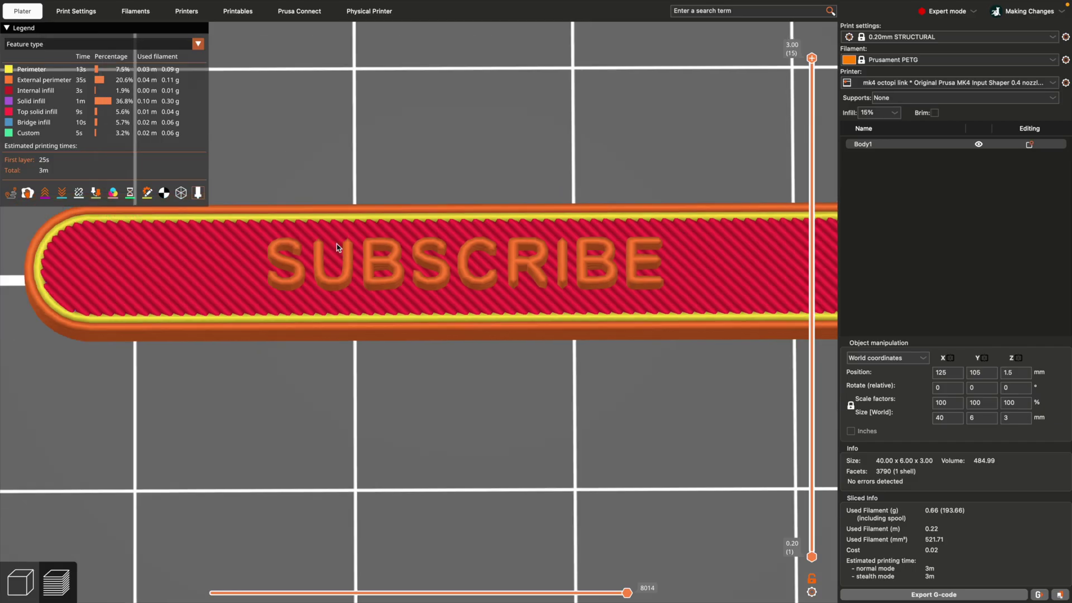
key(b)
scroll(413, 316, down, 4)
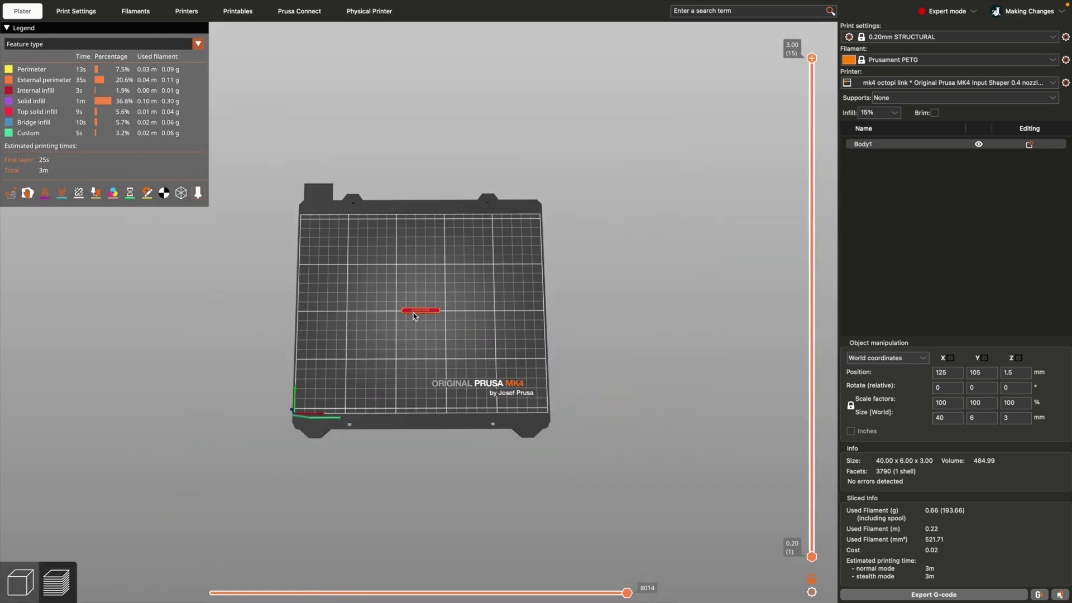
scroll(414, 316, up, 1)
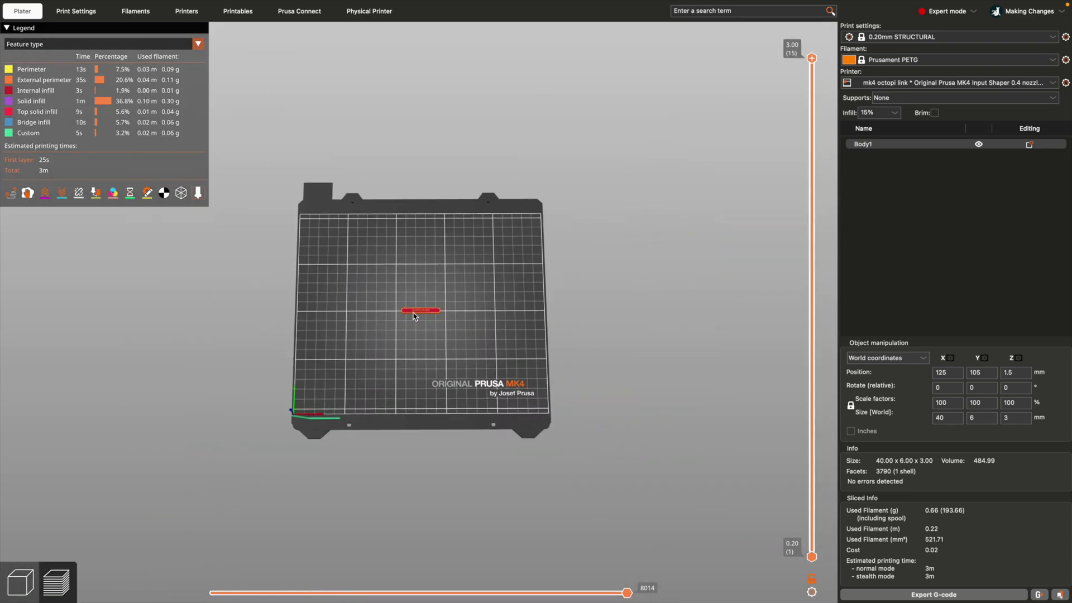
scroll(414, 316, up, 1)
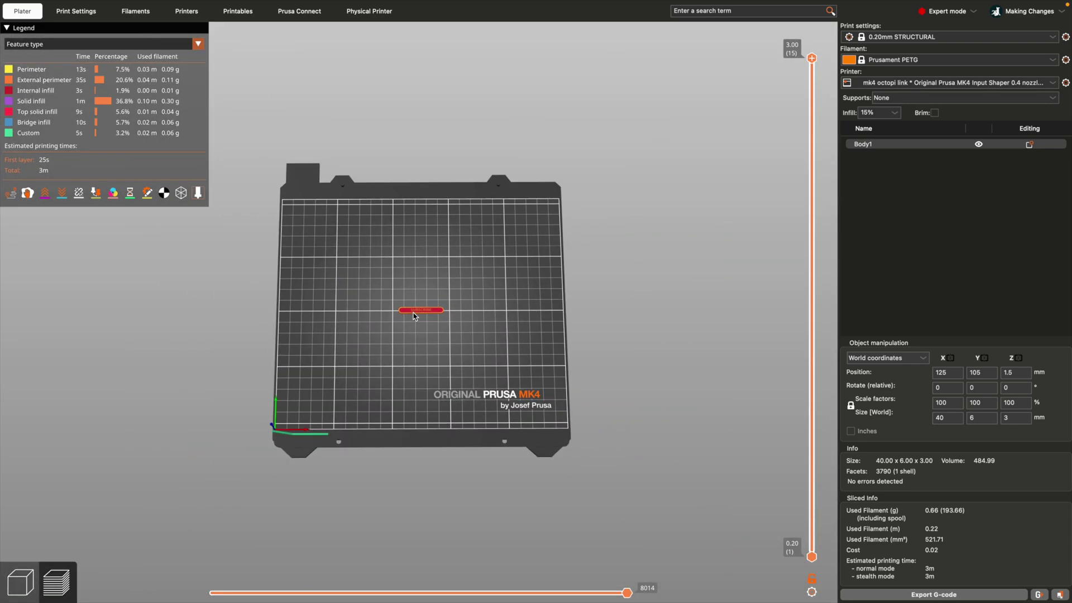
scroll(414, 316, up, 8)
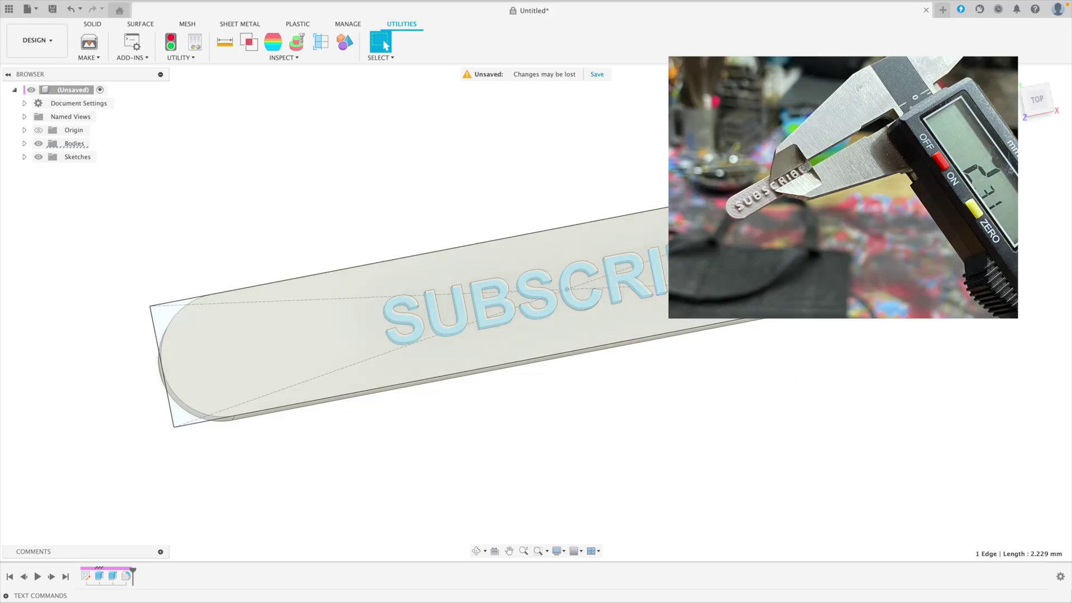
Edit the multiplier expression from 1 mm to 1.5 mm in Change Parameters
middle_drag(663, 306, 645, 310)
key(Escape)
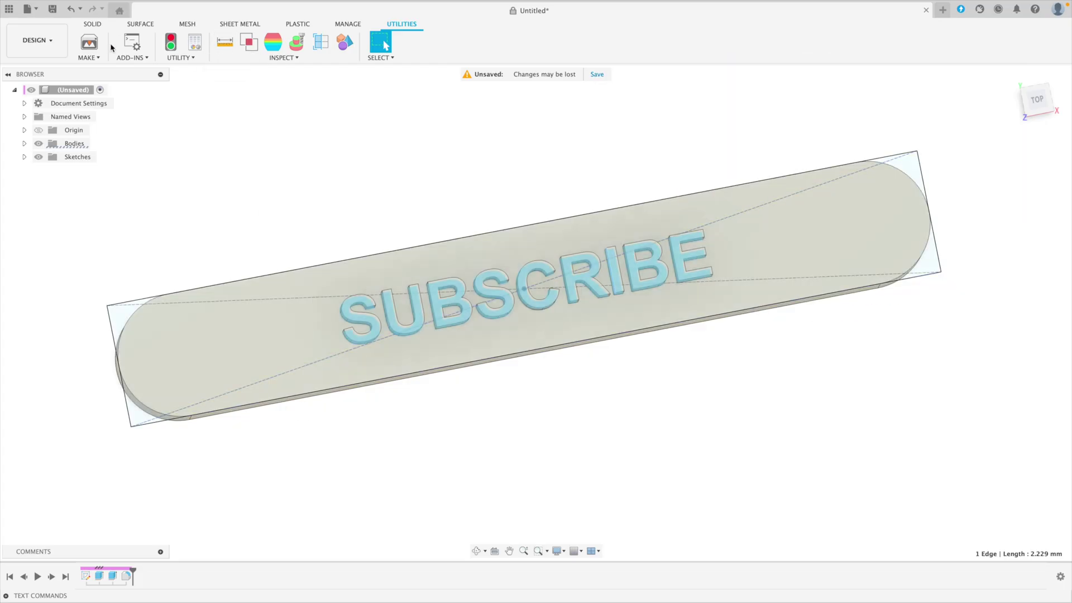
click(92, 24)
click(375, 57)
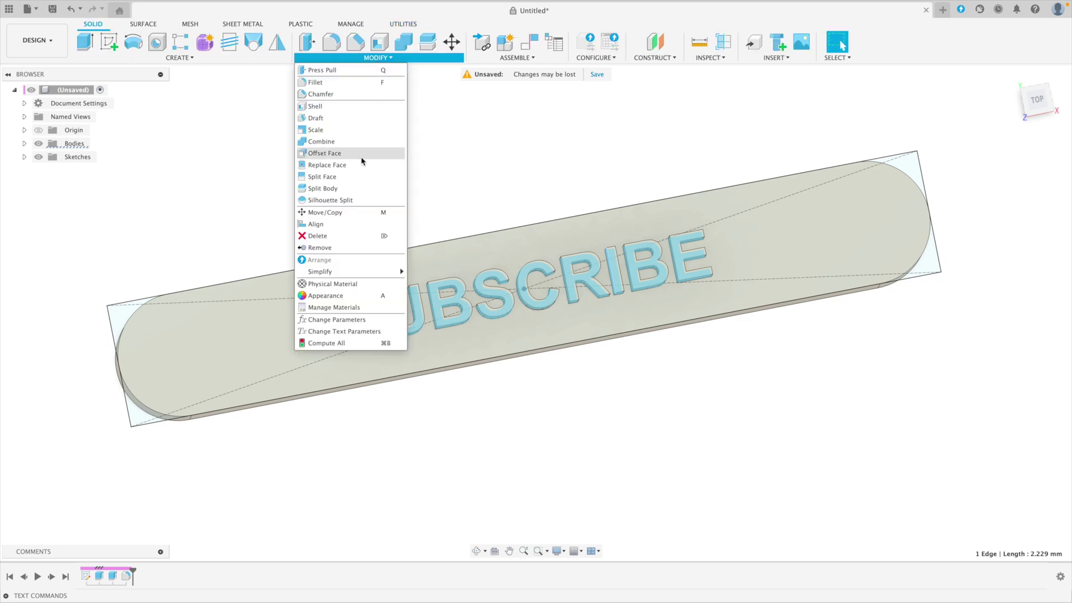
click(351, 320)
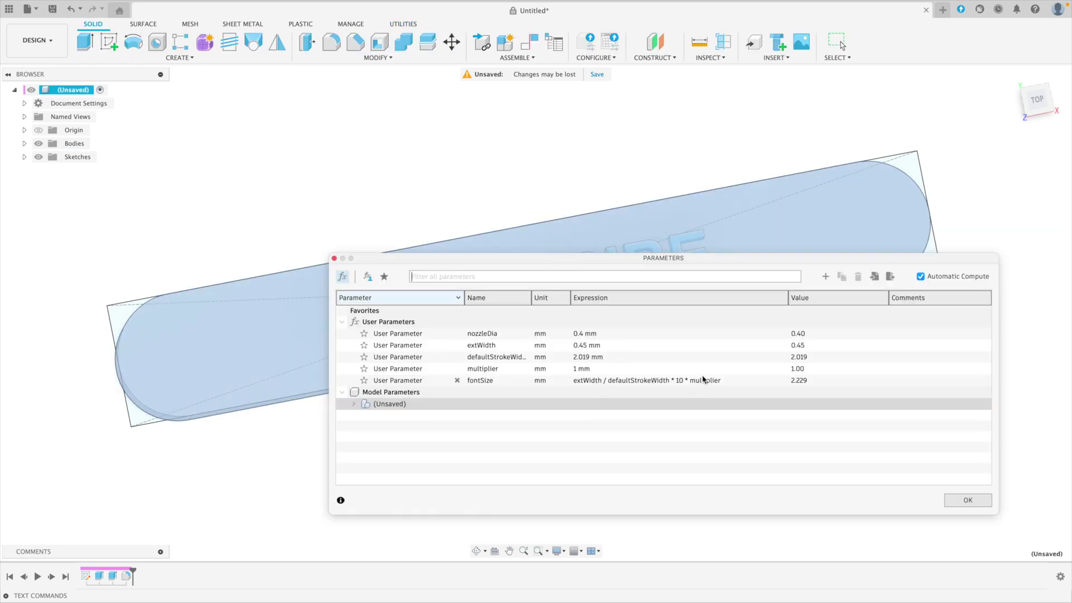
click(594, 369)
double_click(593, 369)
key(Left)
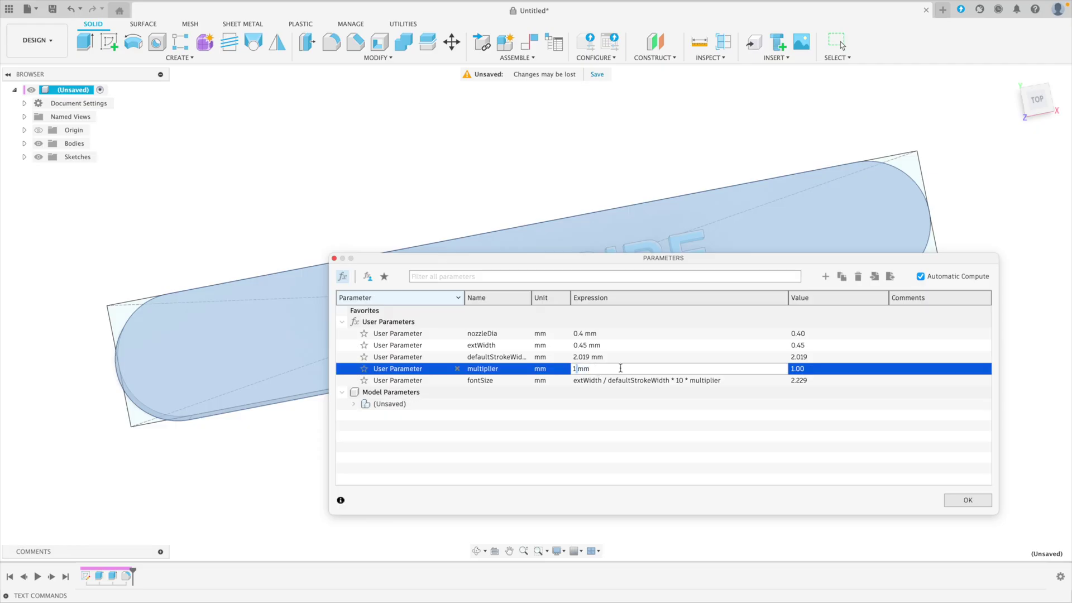
text(.5)
key(Return)
key(Return)
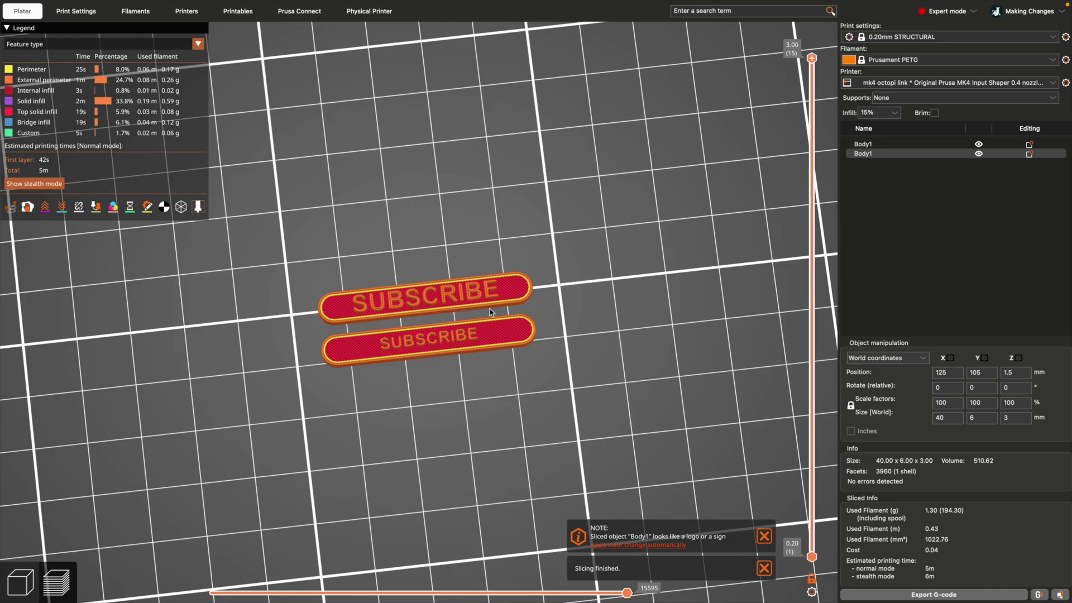
Zoom around the two sliced SUBSCRIBE plates, then switch back to Fusion
scroll(416, 296, up, 5)
scroll(412, 300, up, 2)
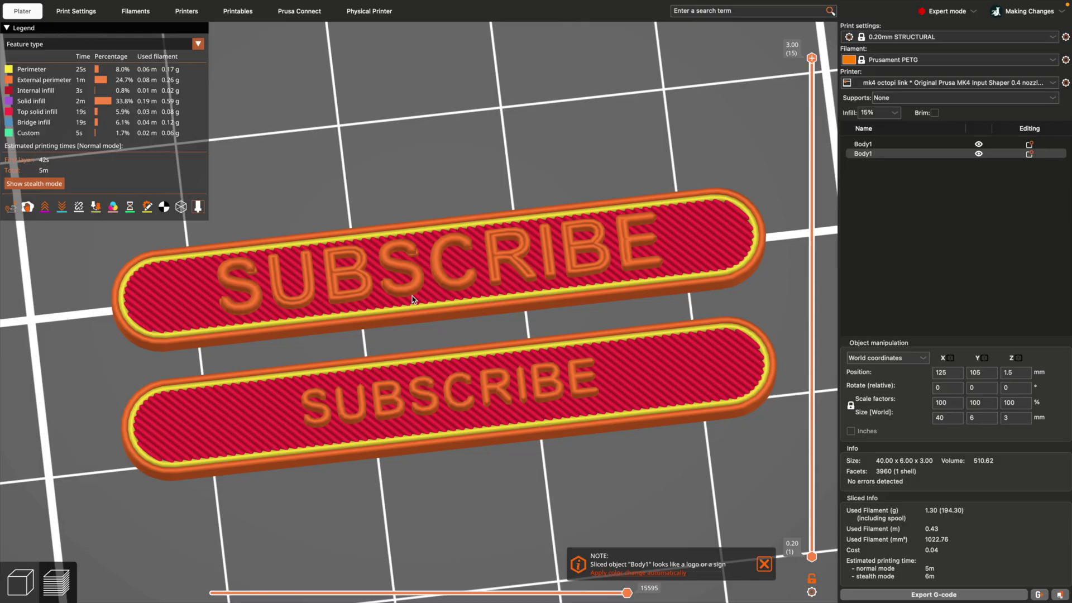
scroll(415, 274, down, 1)
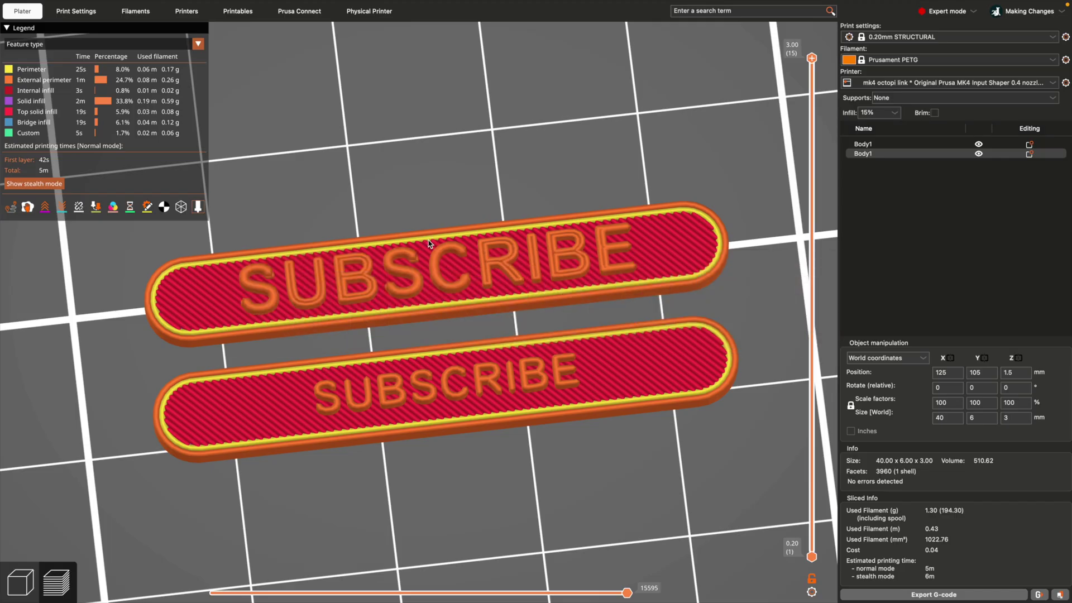
key(super+Tab)
key(super+Tab)
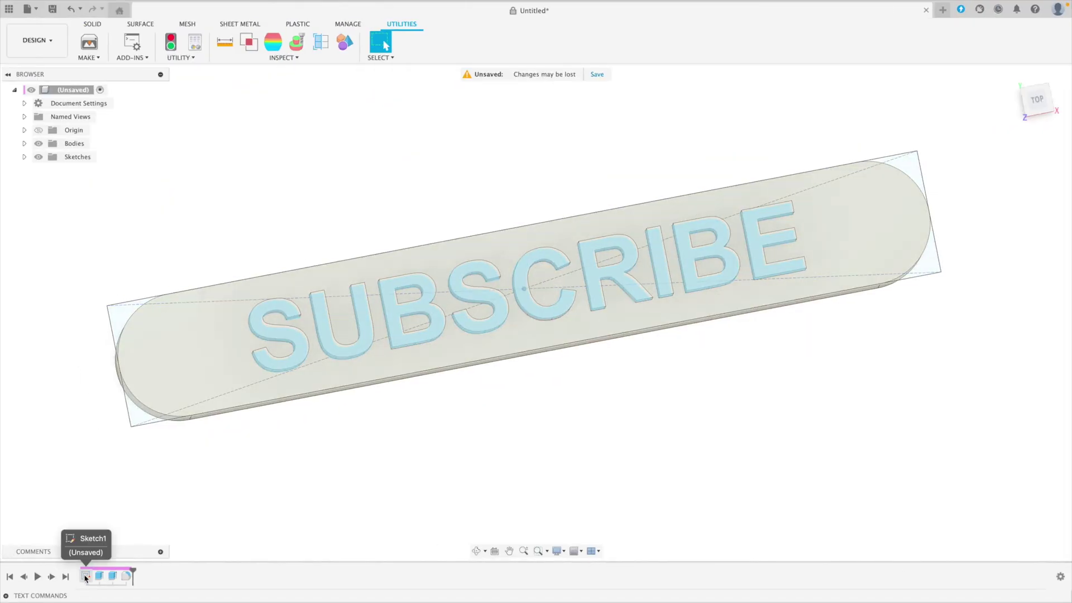
Swap extWidth for nozzleDia in the fontSize parameter expression
click(85, 575)
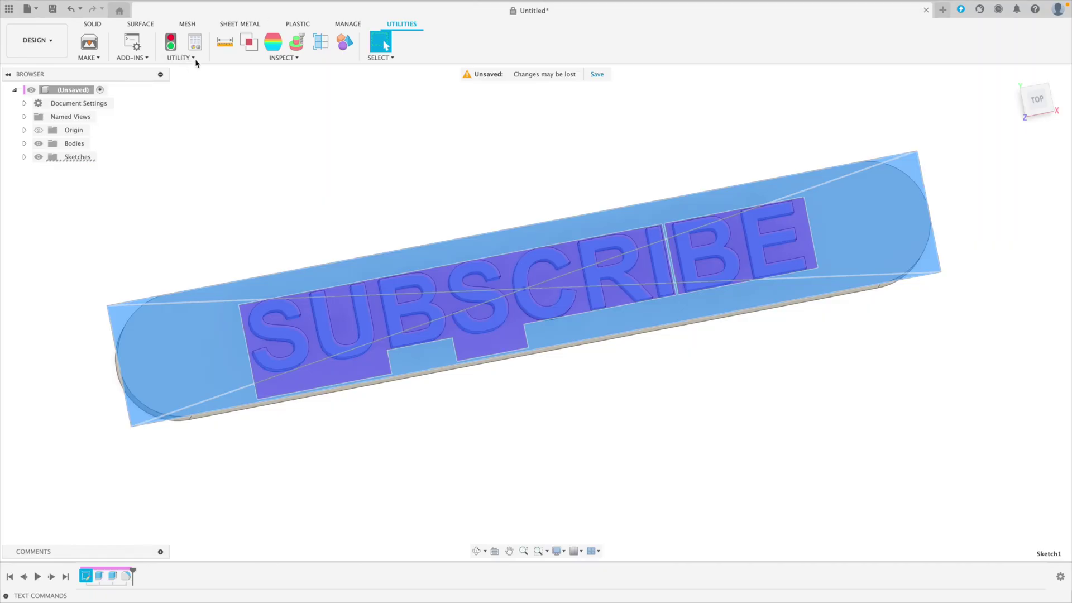
click(91, 25)
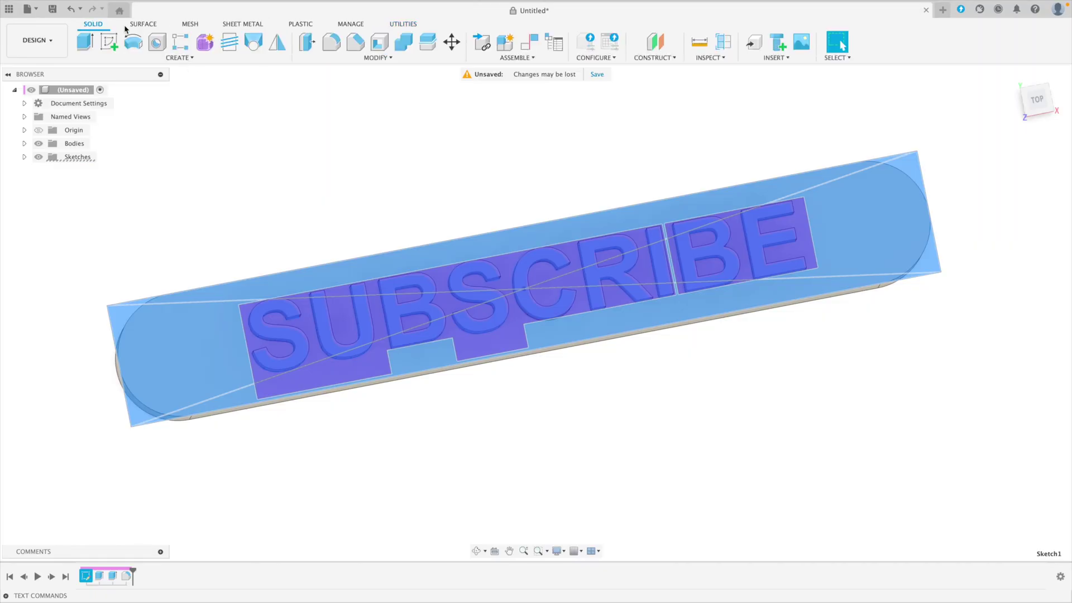
click(349, 58)
click(337, 319)
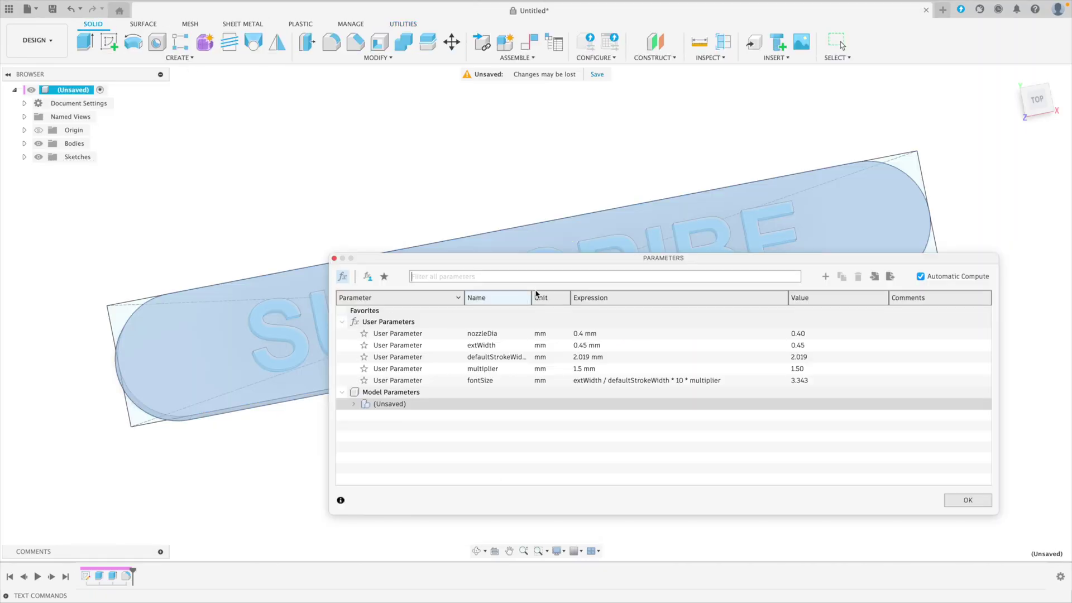
double_click(587, 381)
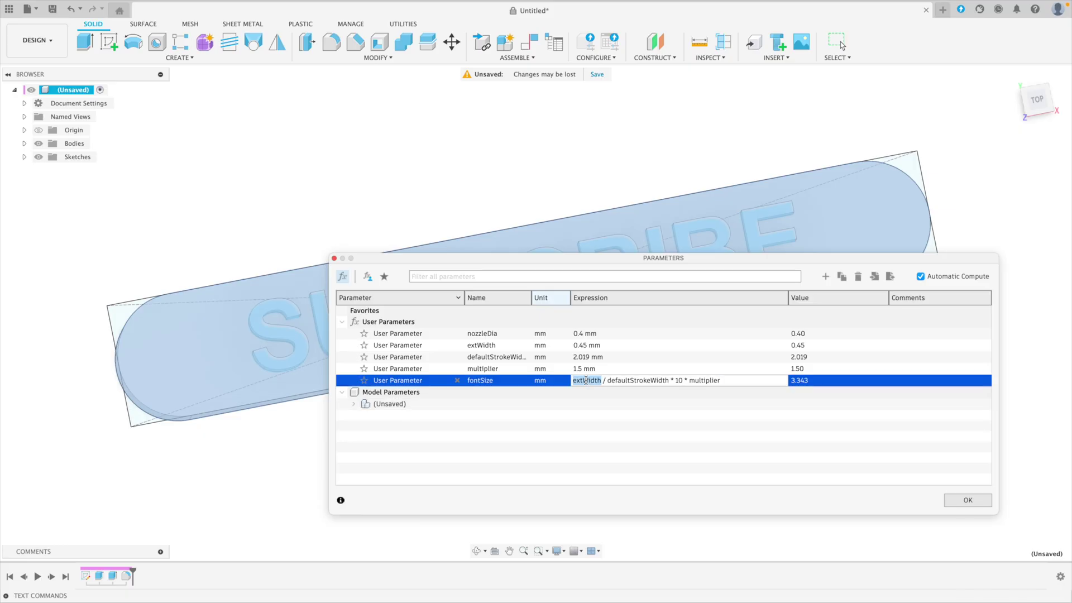
text(nozz)
key(Return)
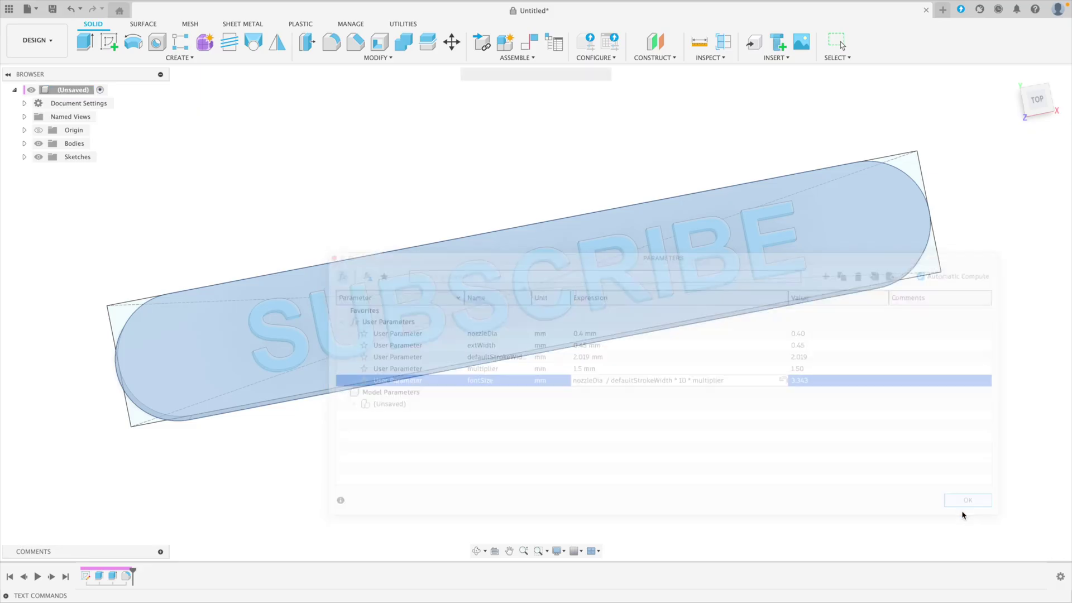
click(620, 374)
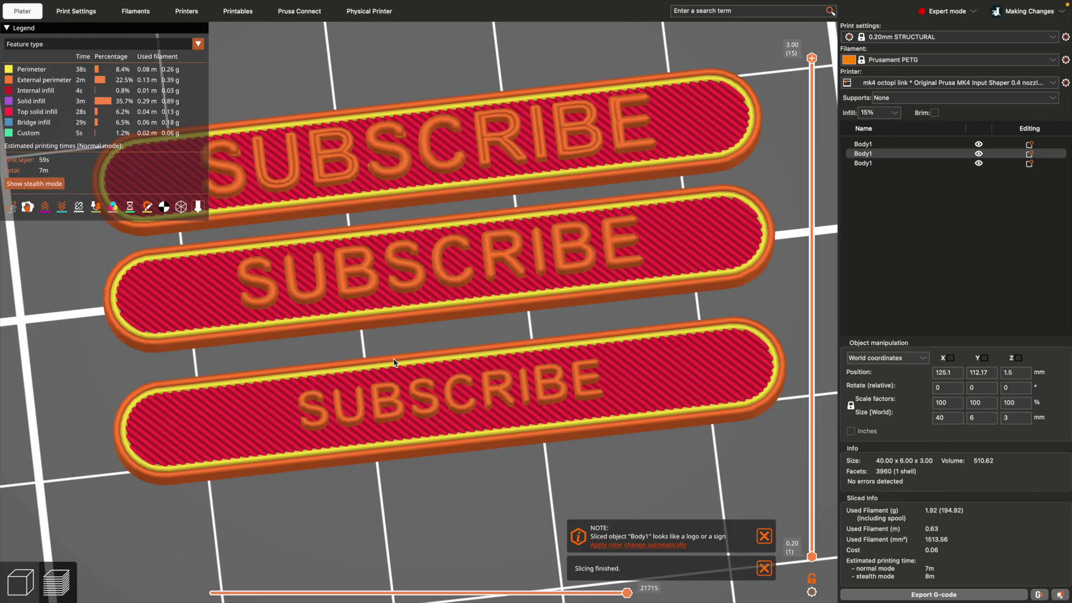
drag(443, 323, 319, 162)
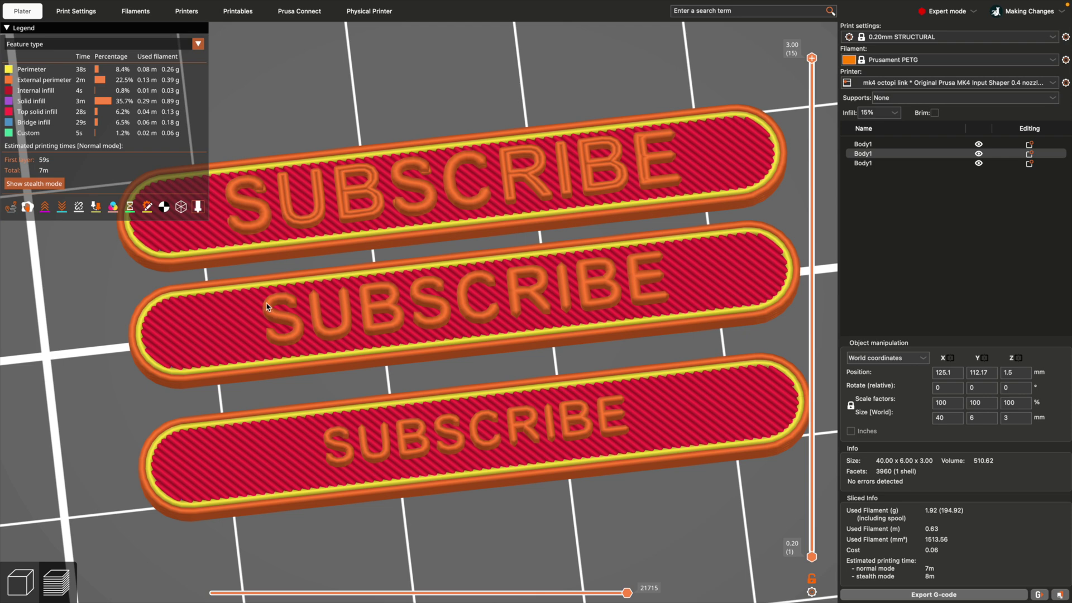
Delete the top SUBSCRIBE plate in PrusaSlicer's 3D editor view and switch back to Fusion
click(25, 584)
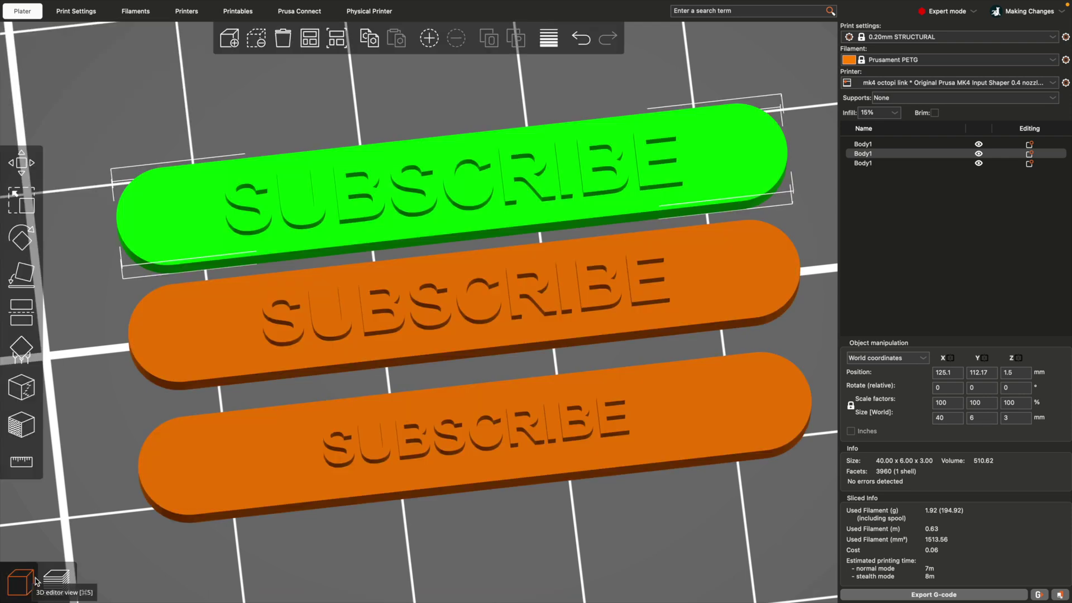
key(Delete)
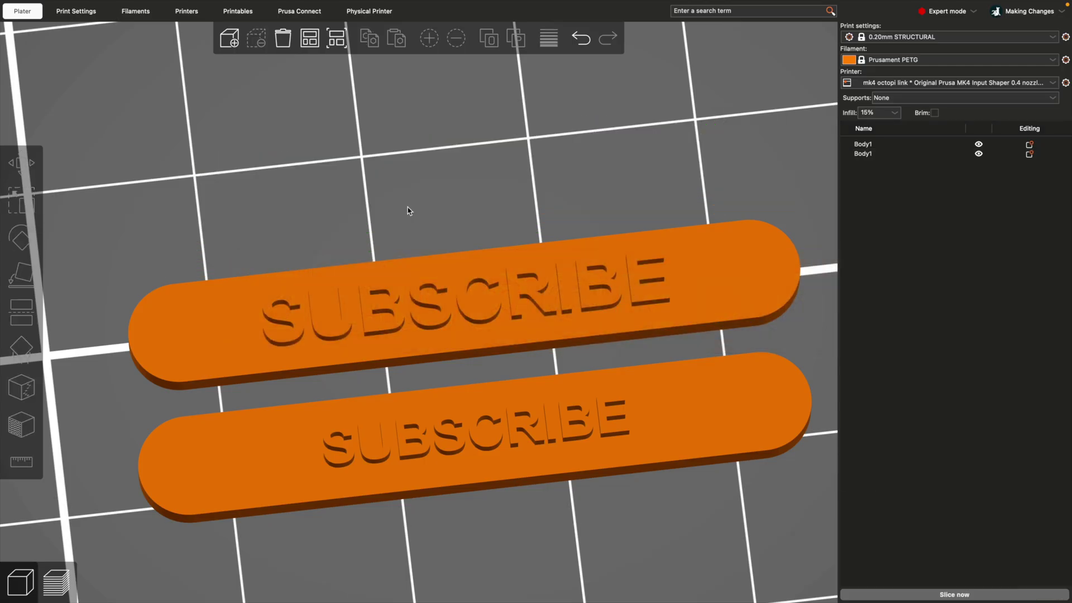
key(super+Tab)
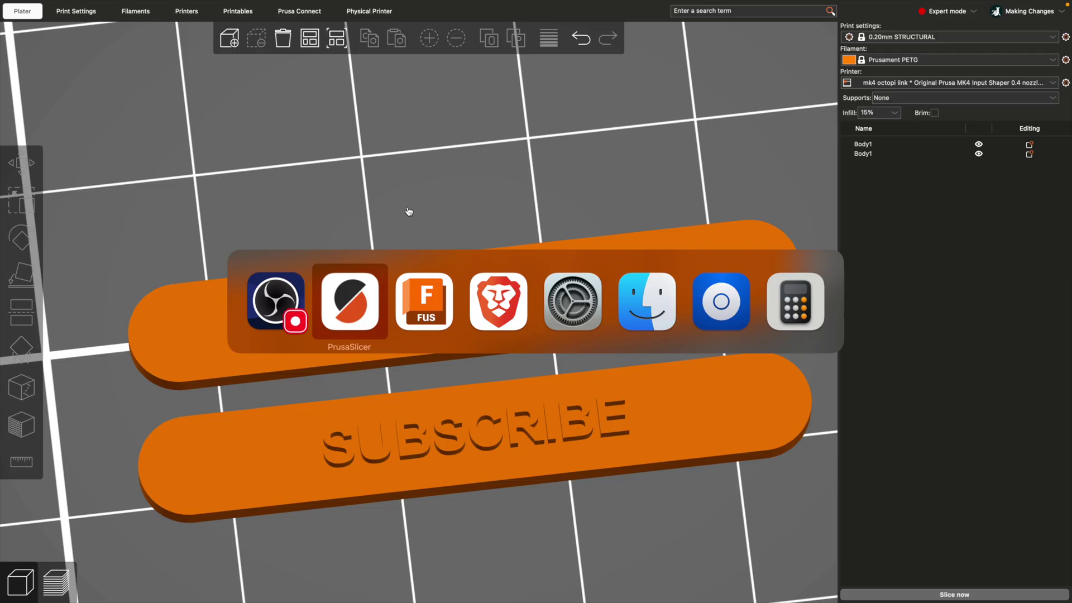
key(super+Tab)
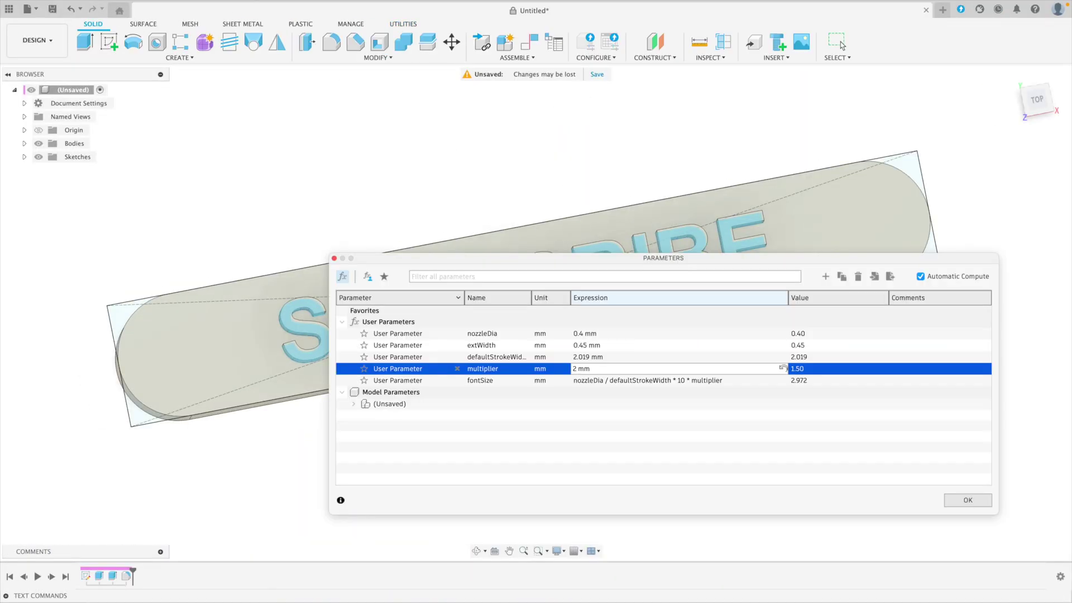
Commit the multiplier value of 2 and apply the parameter changes
key(Return)
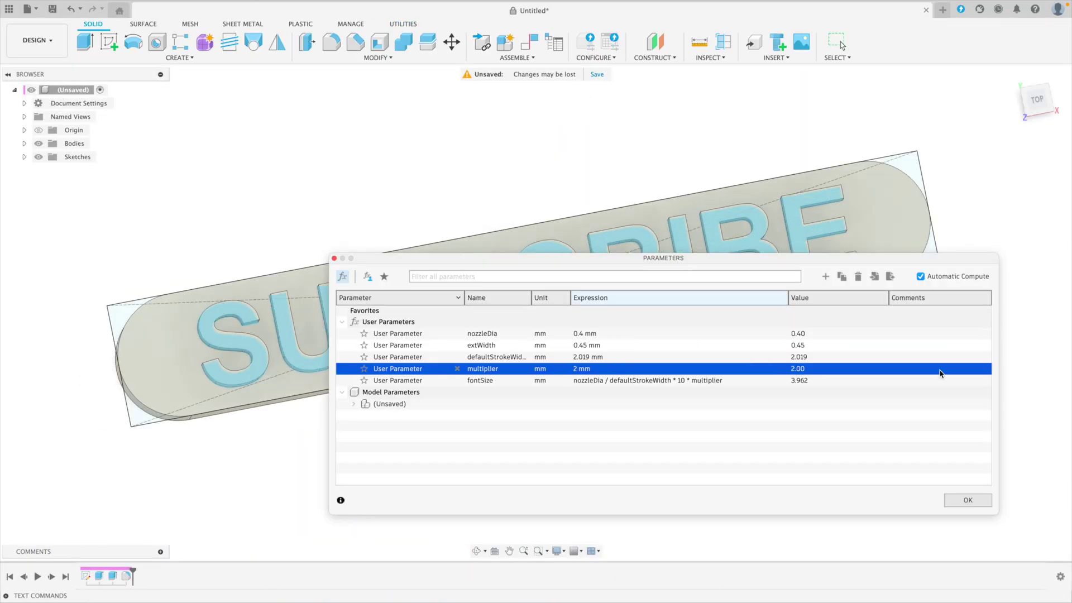
click(969, 501)
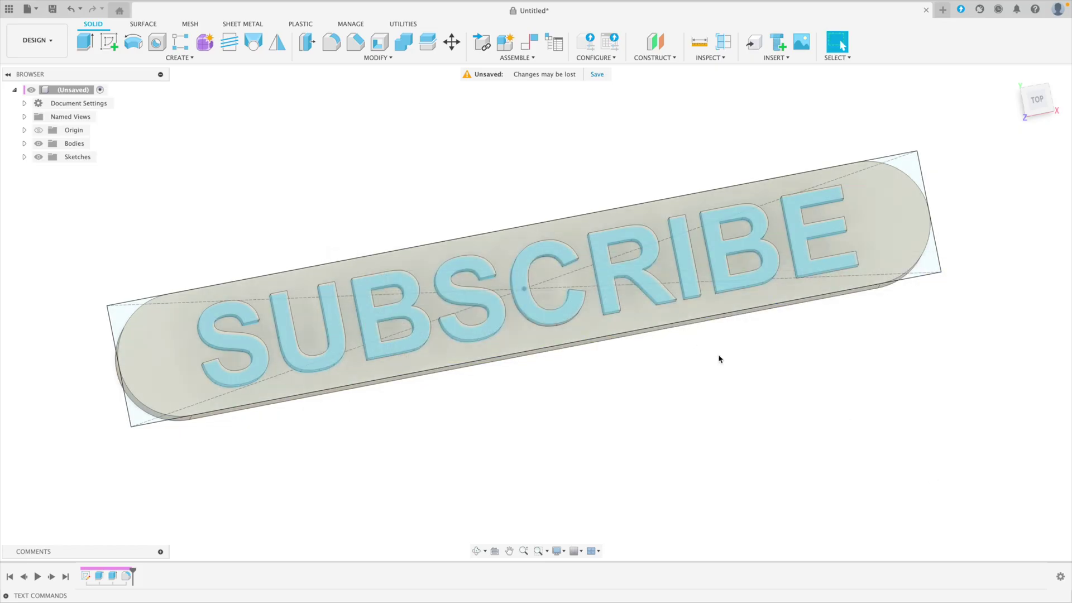
shift+middle_drag(718, 359, 718, 364)
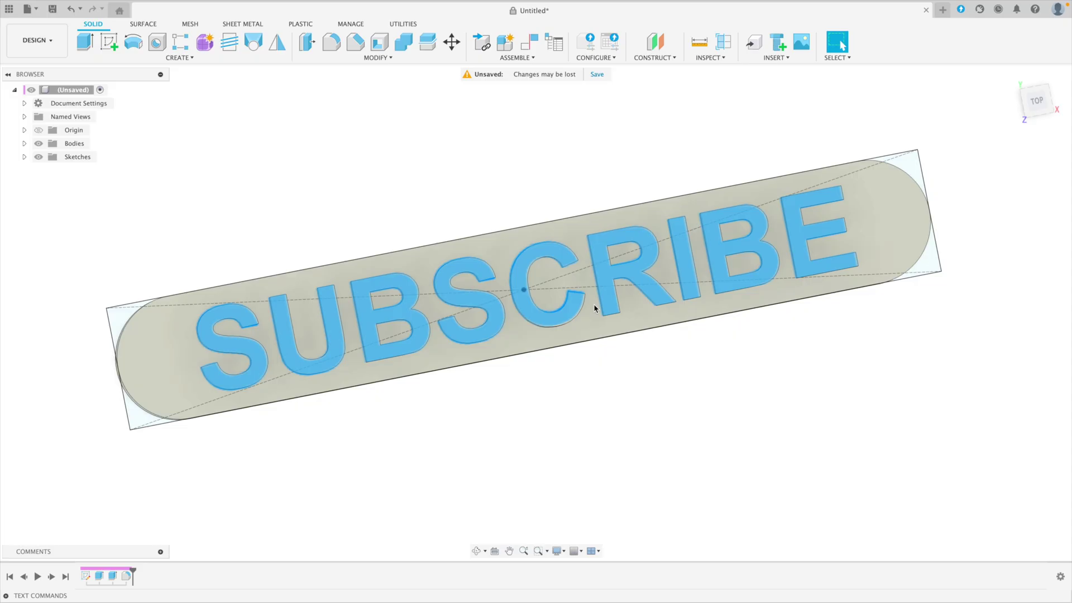
click(471, 167)
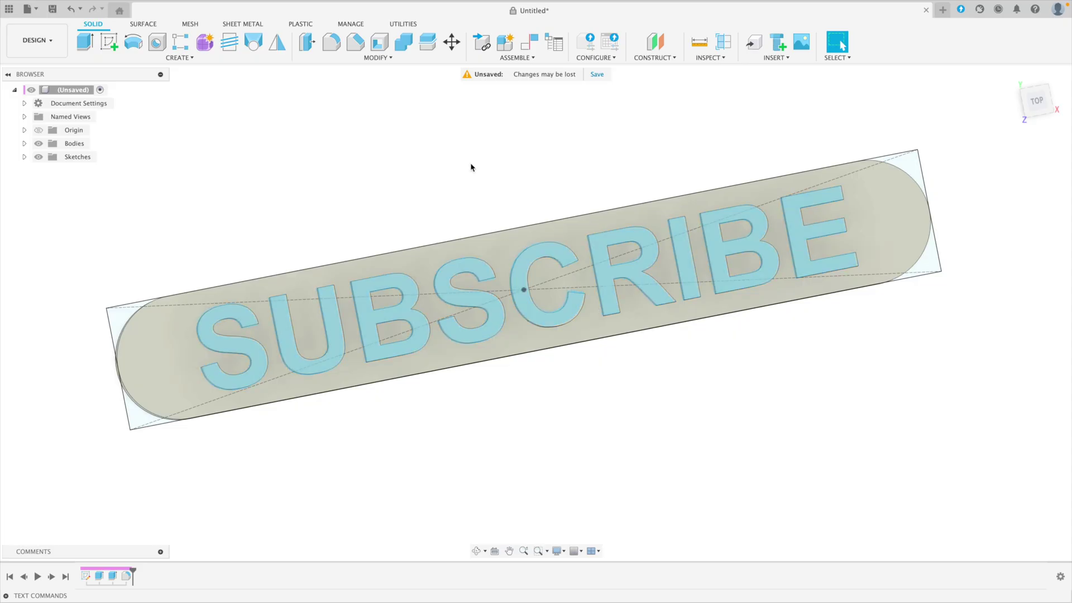
Send the enlarged SUBSCRIBE plate to PrusaSlicer as a 3MF via 3D Print
click(401, 25)
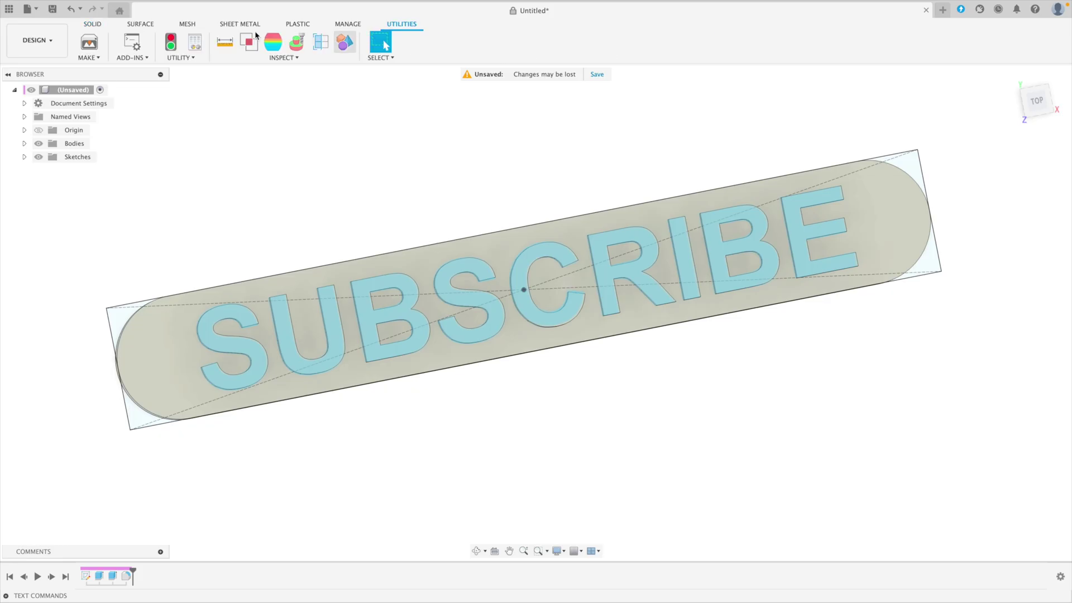
click(90, 44)
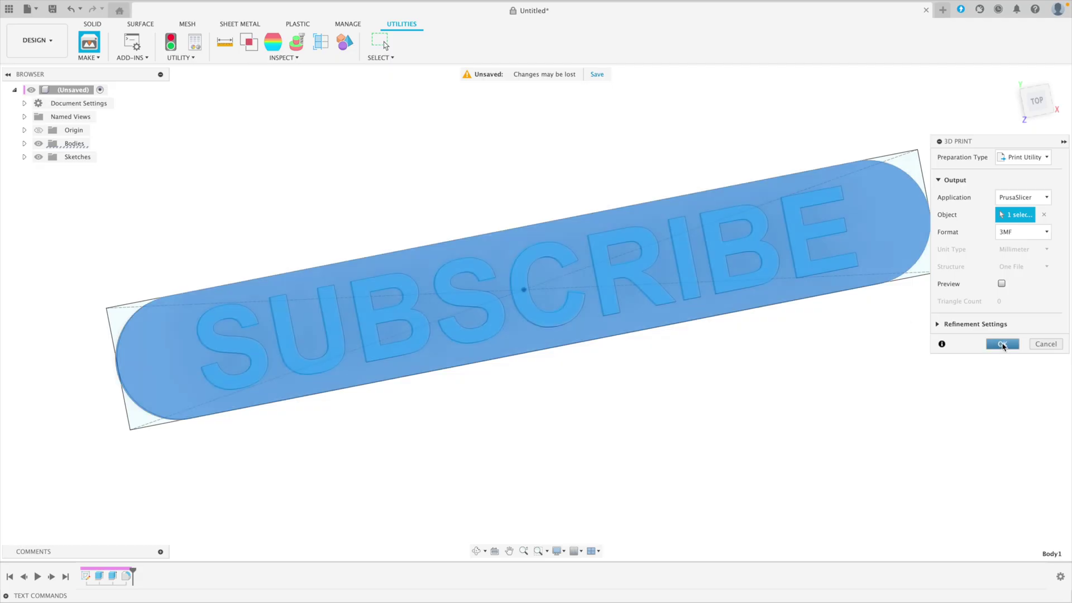
click(1002, 344)
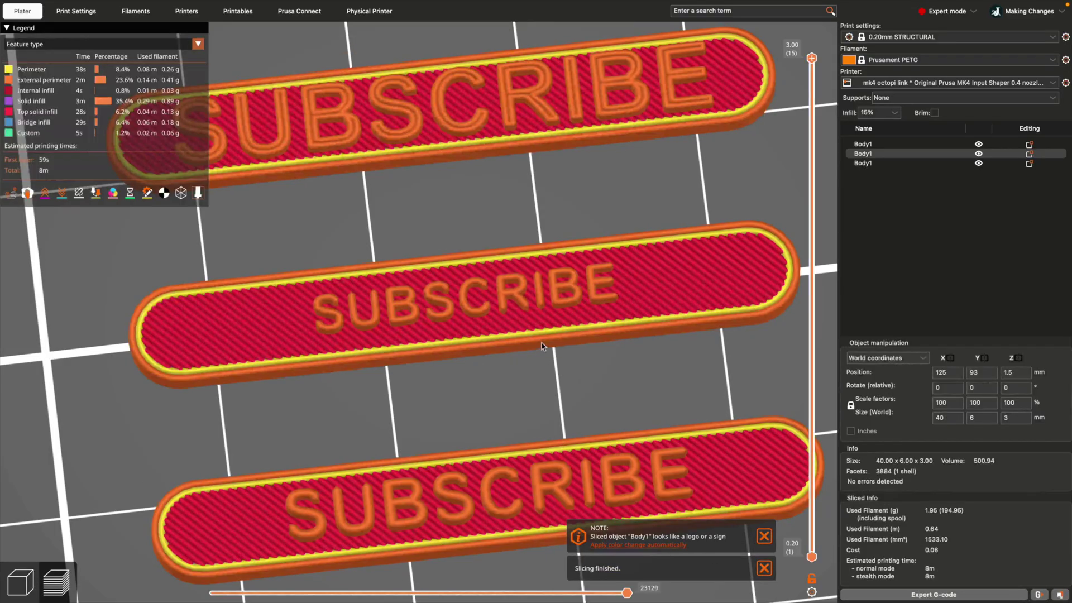
Orbit and zoom out the preview to compare all three sliced SUBSCRIBE plates (8 min, 1.95 g PETG)
drag(438, 216, 454, 342)
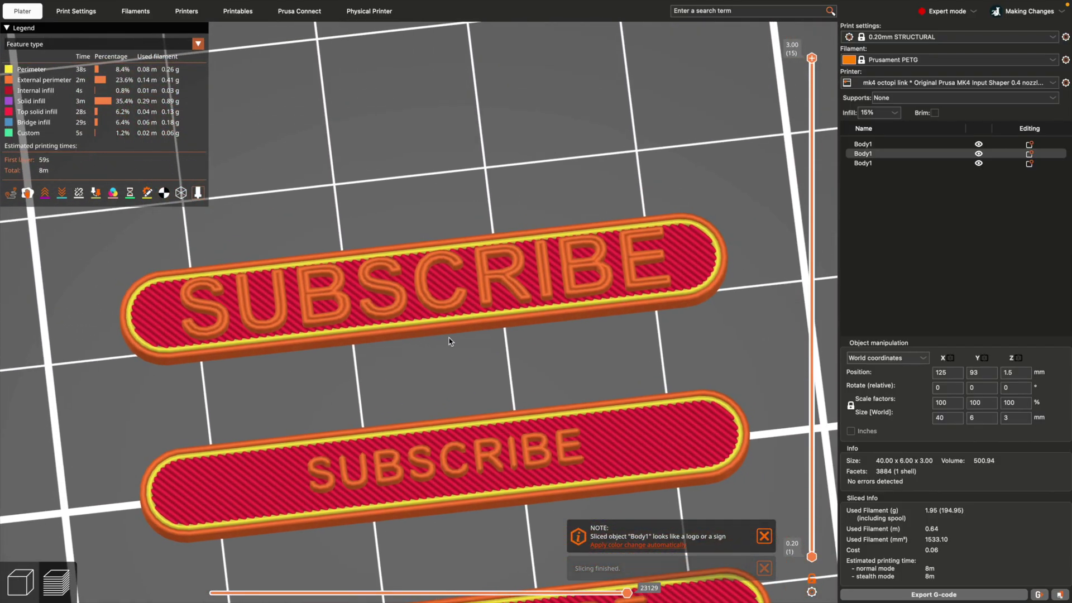
drag(517, 359, 520, 326)
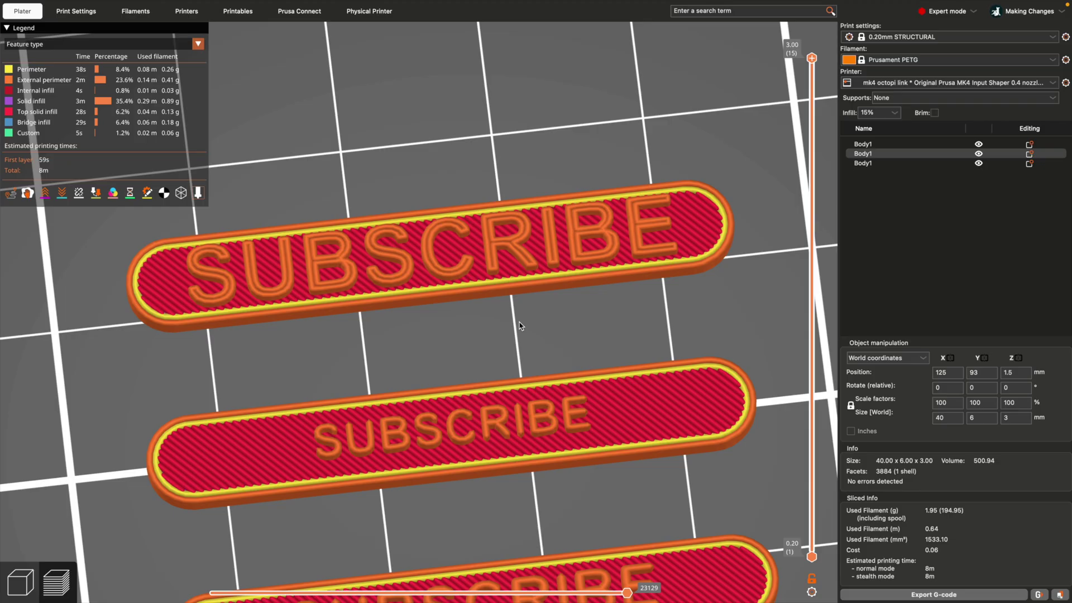
scroll(520, 326, down, 5)
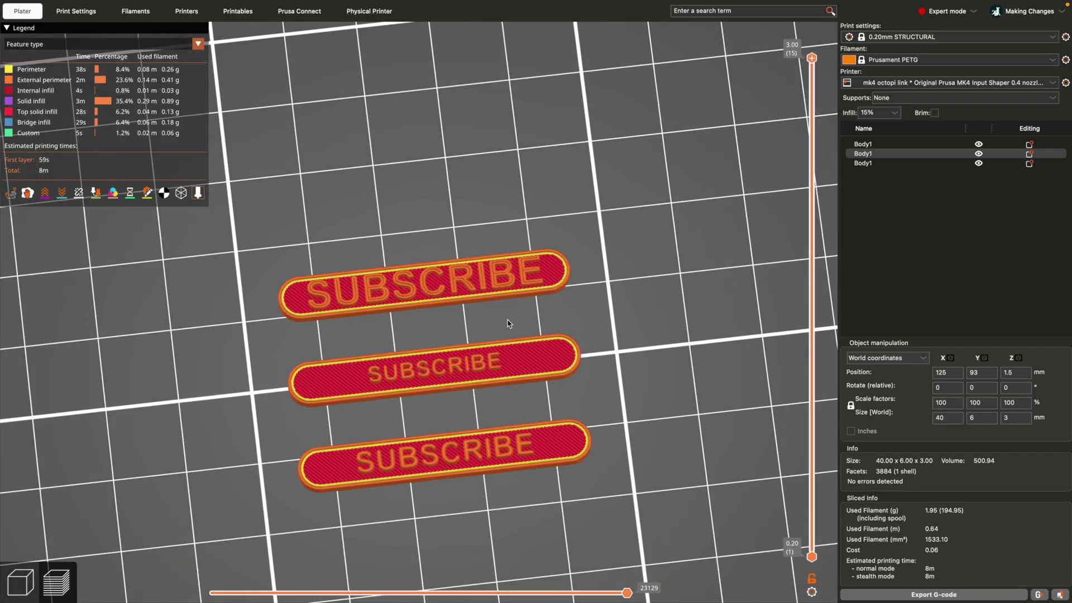